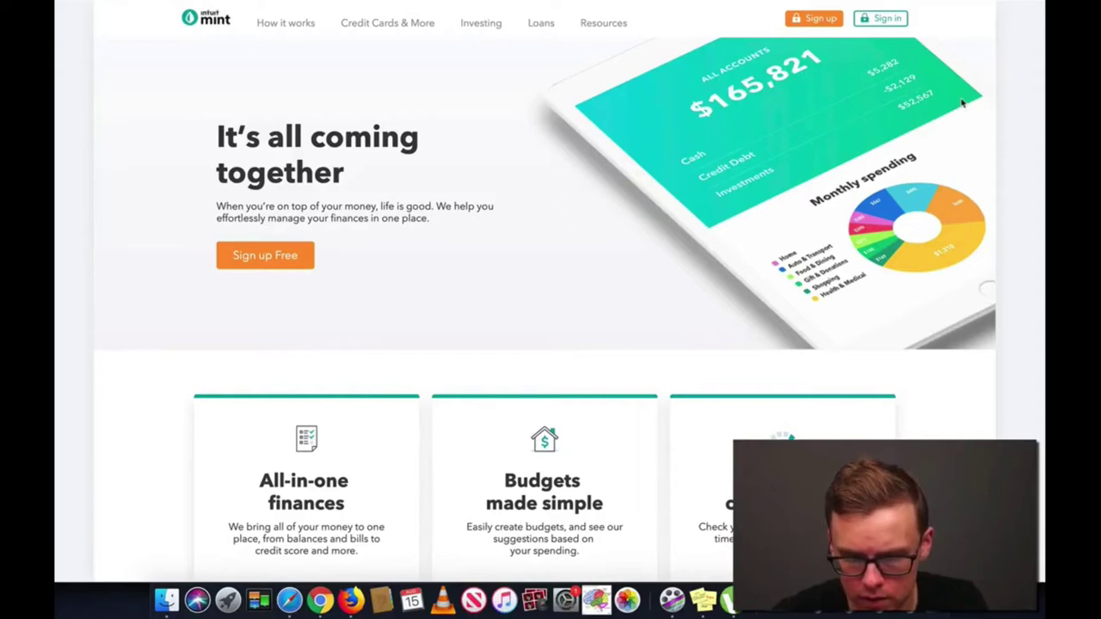
{"action": "key", "text": "super+l"}
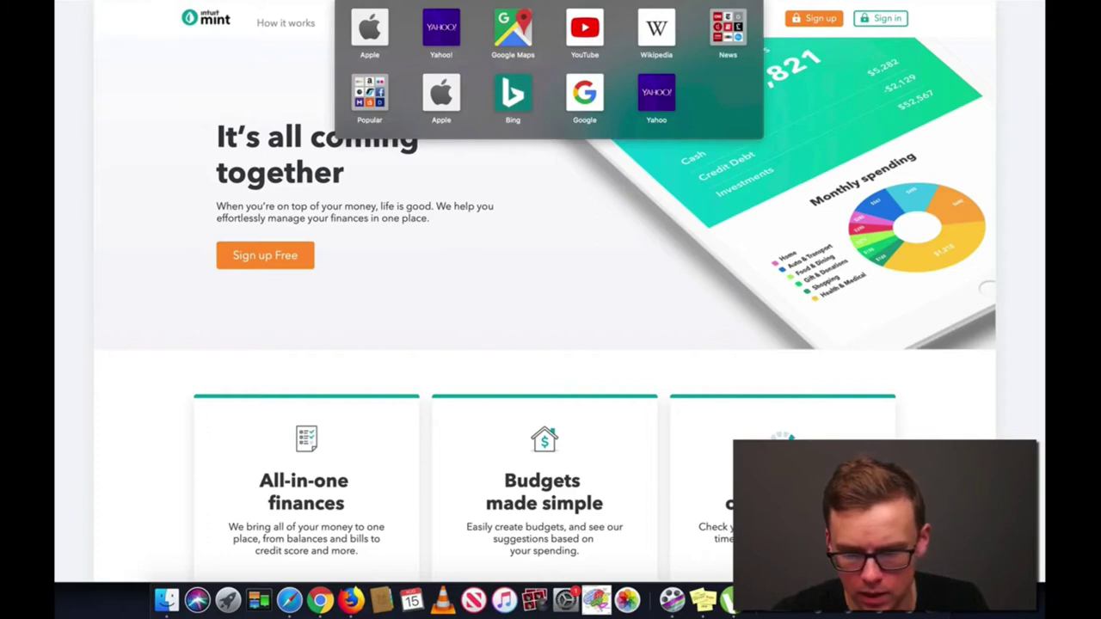
{"action": "left_click", "coordinate": [59, 99]}
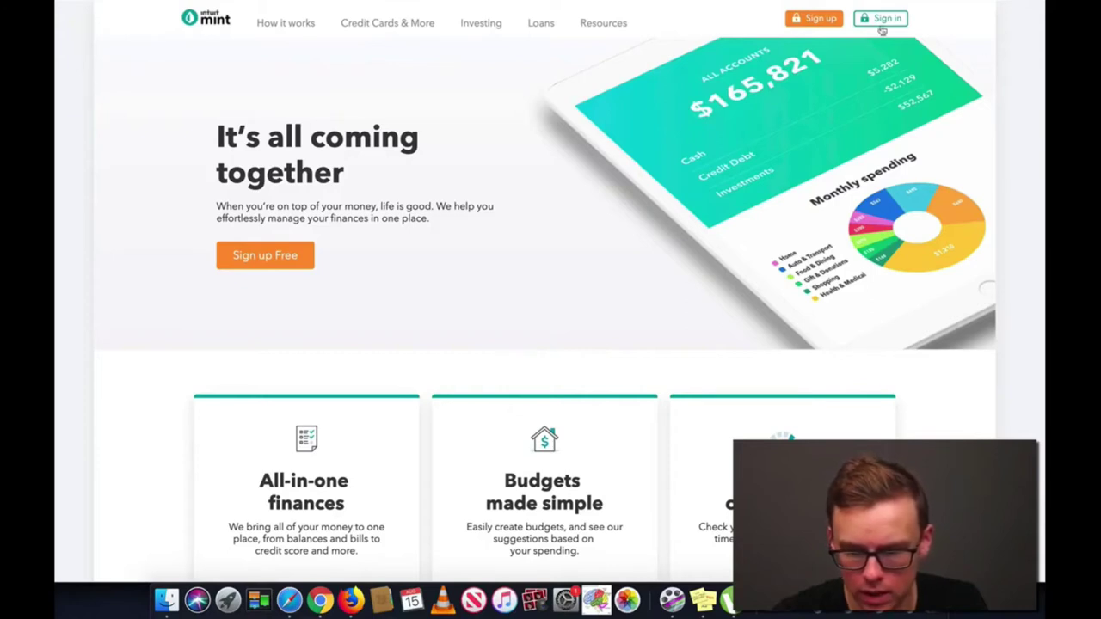
Step: Sign in with the Intuit account to reach the Overview showing the $251 upcoming bill
{"action": "left_click", "coordinate": [822, 19]}
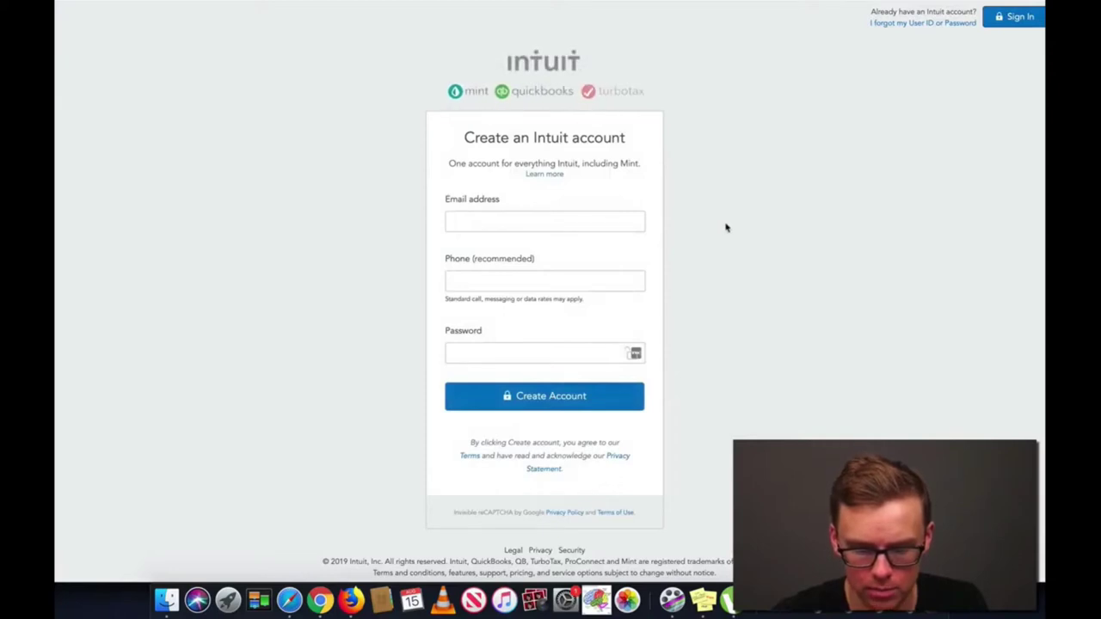
{"action": "scroll", "coordinate": [727, 227], "scroll_direction": "down", "scroll_amount": 1}
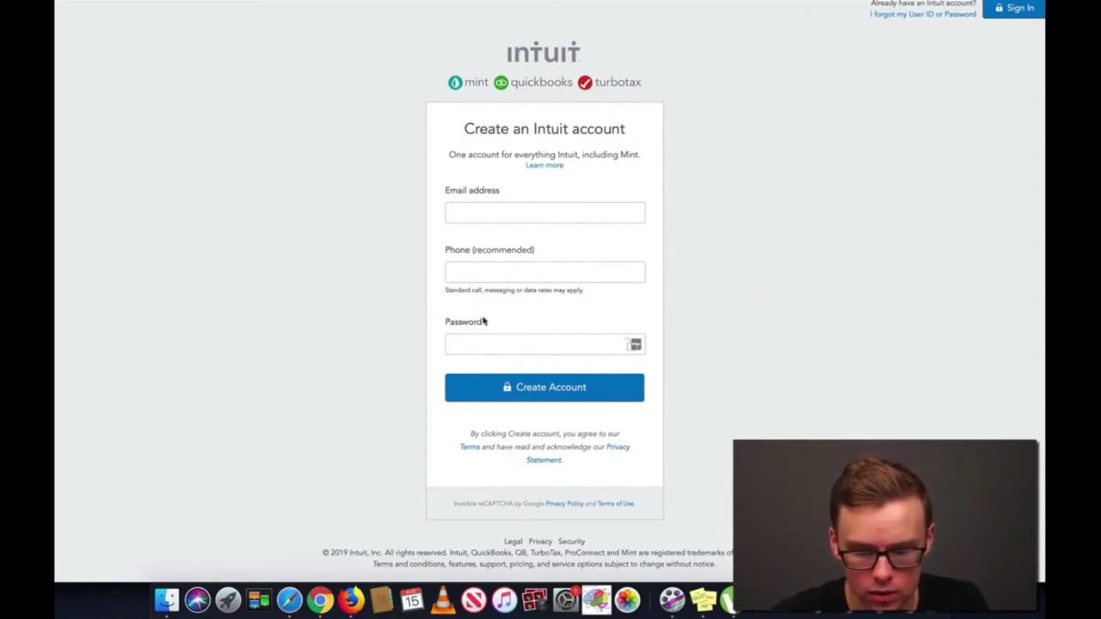
{"action": "scroll", "coordinate": [729, 346], "scroll_direction": "up", "scroll_amount": 1}
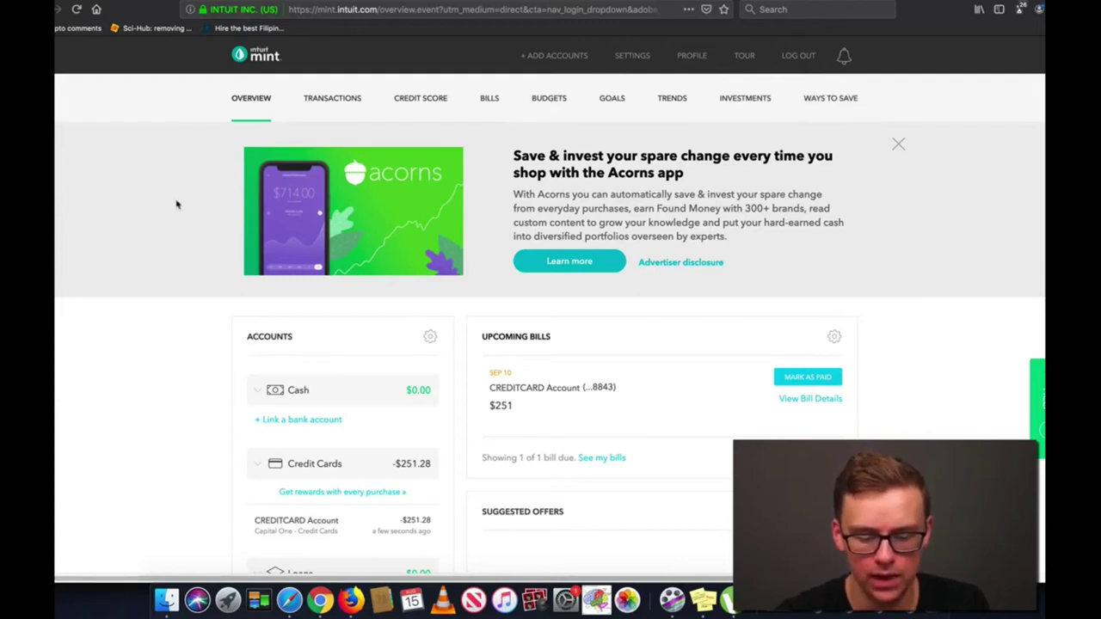
{"action": "scroll", "coordinate": [176, 204], "scroll_direction": "down", "scroll_amount": 5}
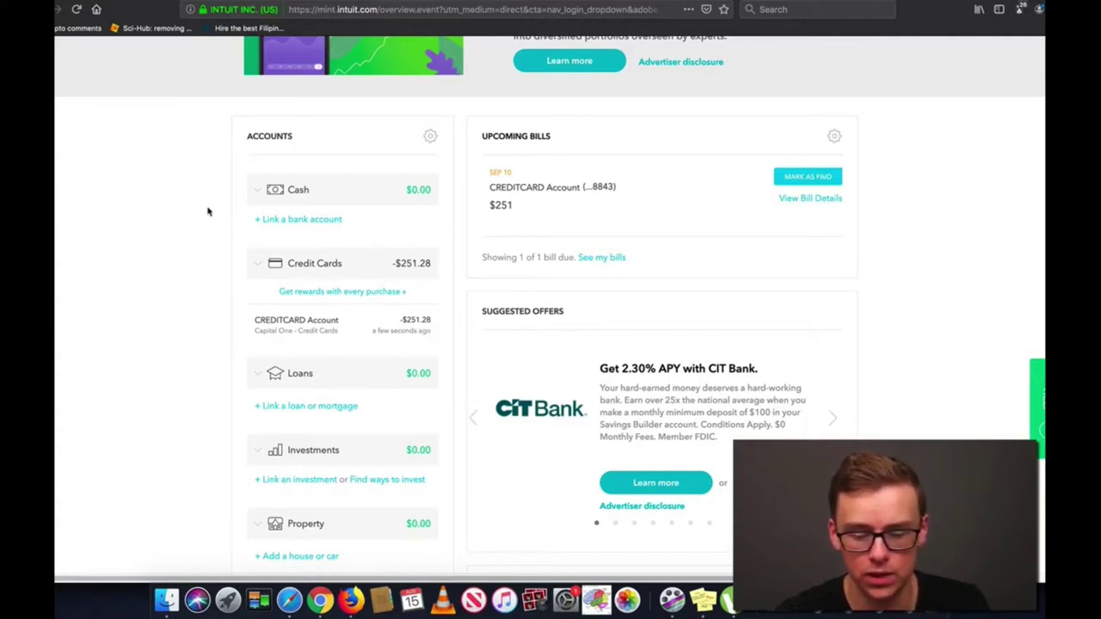
{"action": "scroll", "coordinate": [207, 211], "scroll_direction": "down", "scroll_amount": 1}
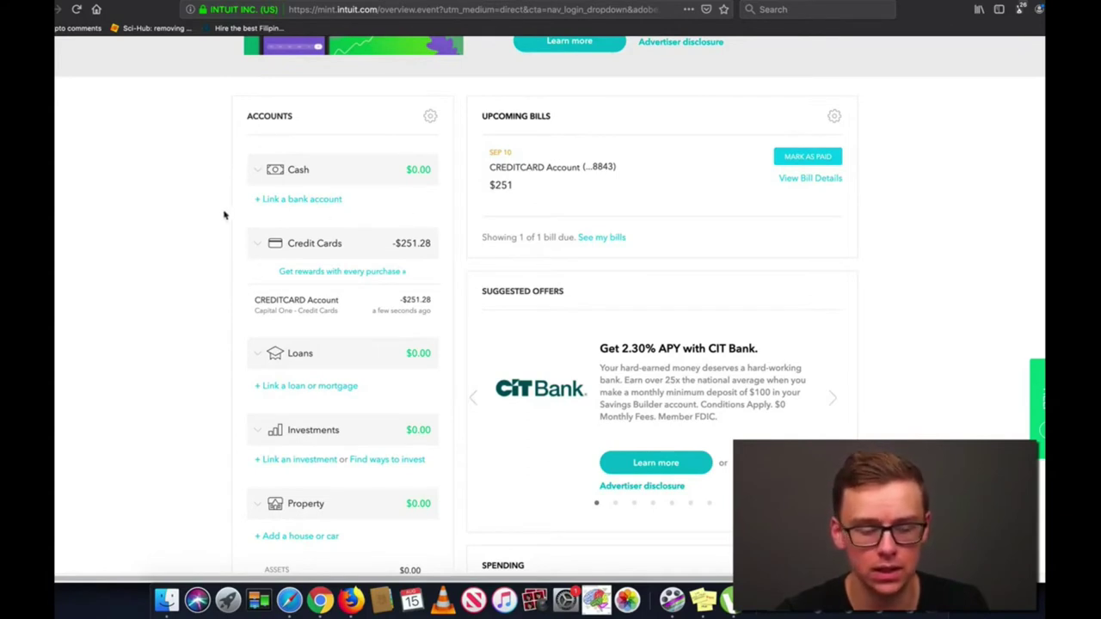
{"action": "scroll", "coordinate": [201, 243], "scroll_direction": "down", "scroll_amount": 1}
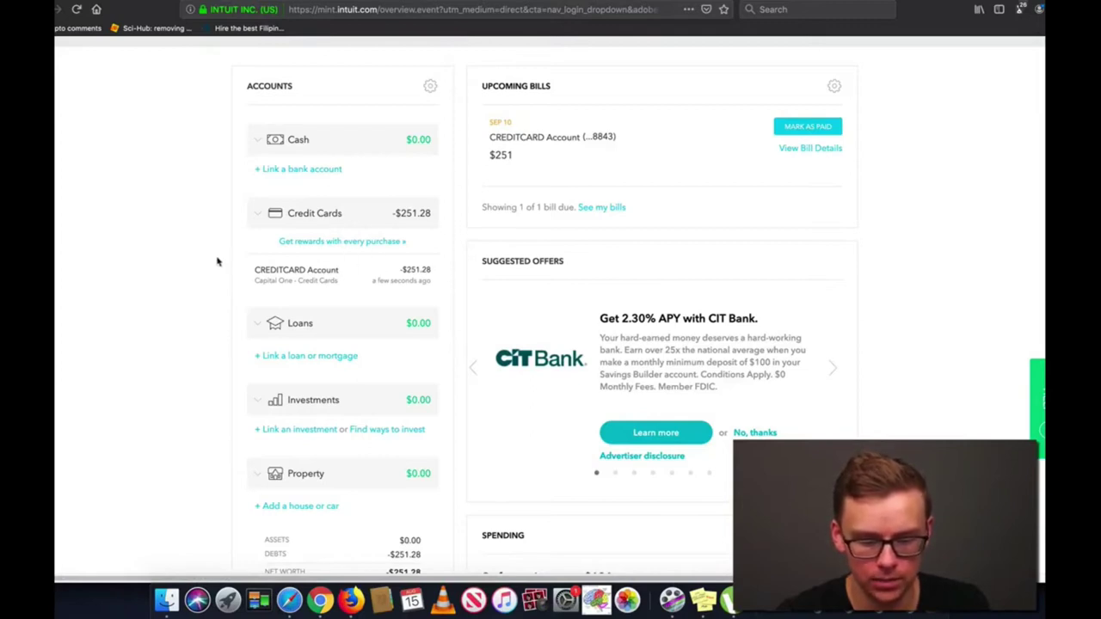
{"action": "scroll", "coordinate": [216, 258], "scroll_direction": "down", "scroll_amount": 1}
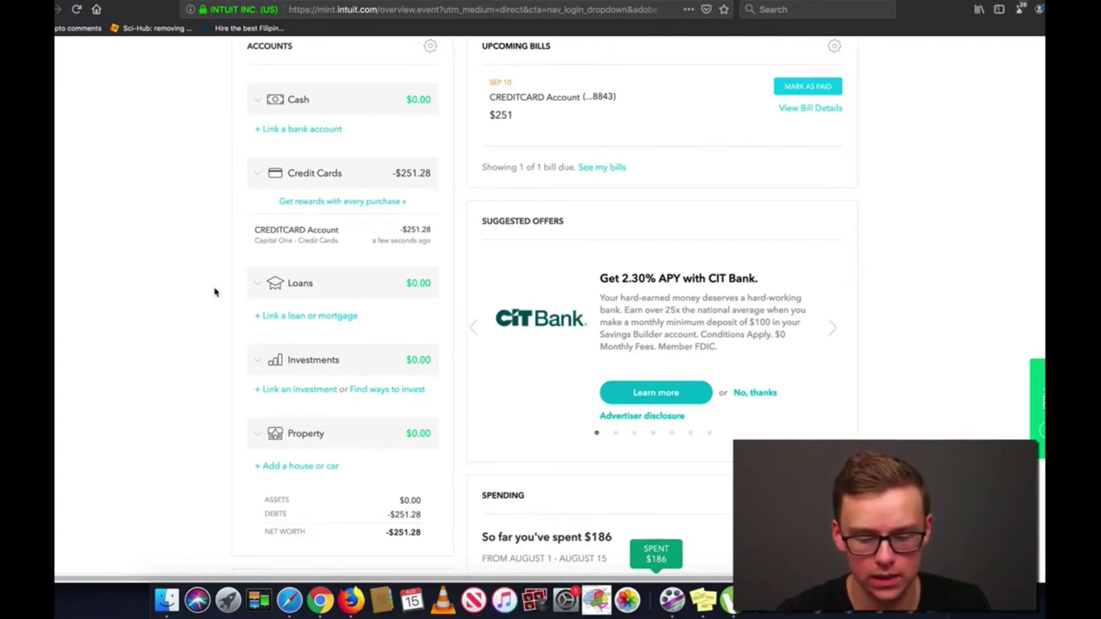
{"action": "scroll", "coordinate": [303, 330], "scroll_direction": "down", "scroll_amount": 1}
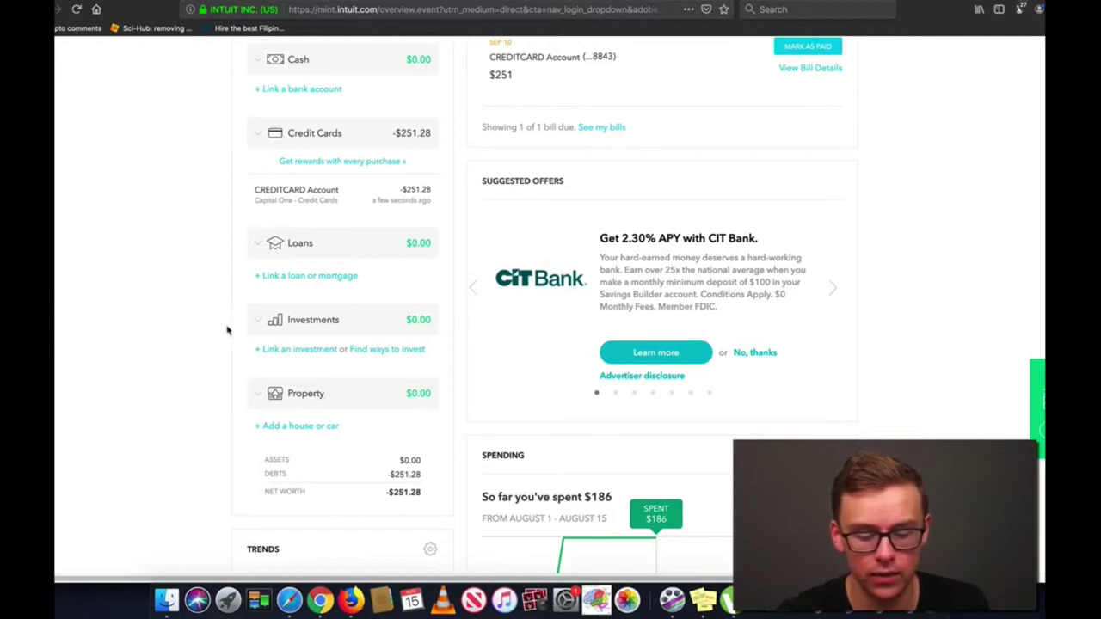
{"action": "scroll", "coordinate": [227, 329], "scroll_direction": "down", "scroll_amount": 3}
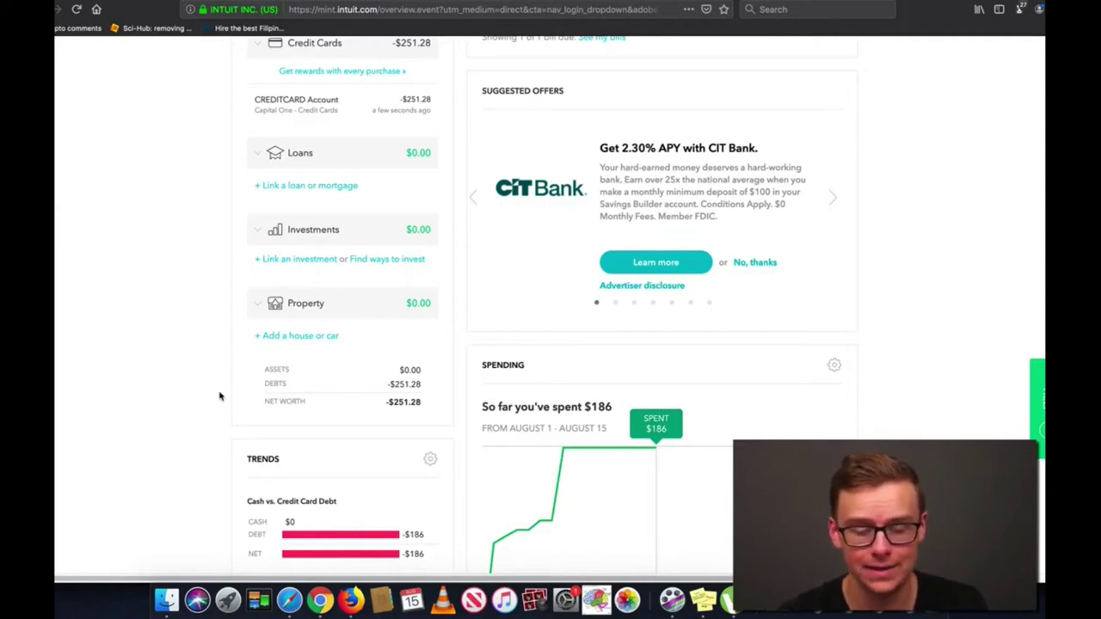
{"action": "scroll", "coordinate": [219, 397], "scroll_direction": "up", "scroll_amount": 3}
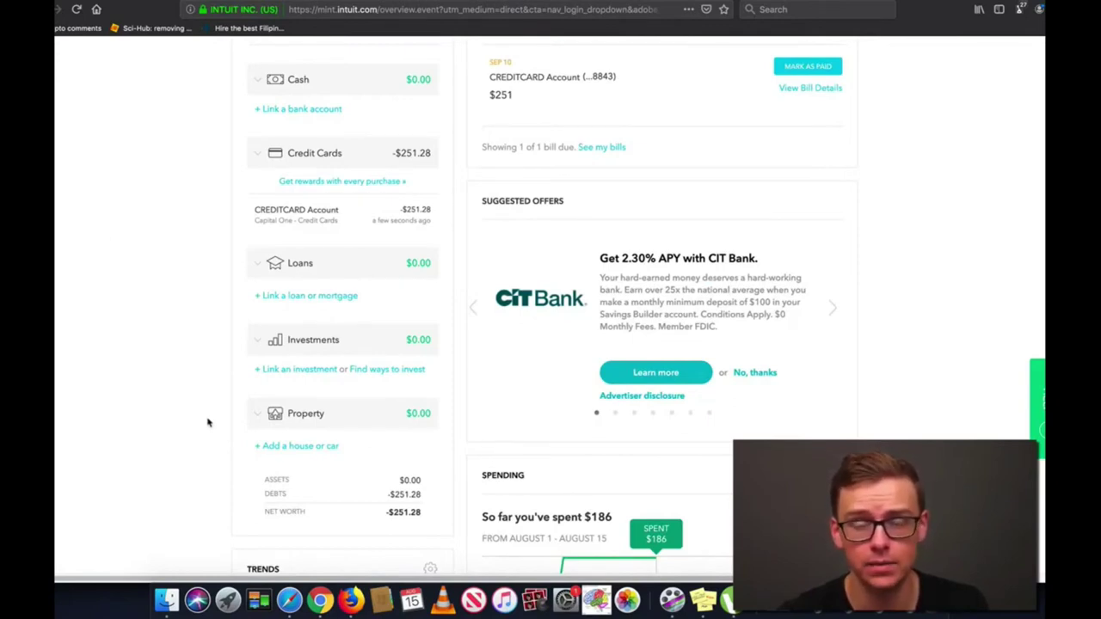
{"action": "scroll", "coordinate": [924, 374], "scroll_direction": "up", "scroll_amount": 4}
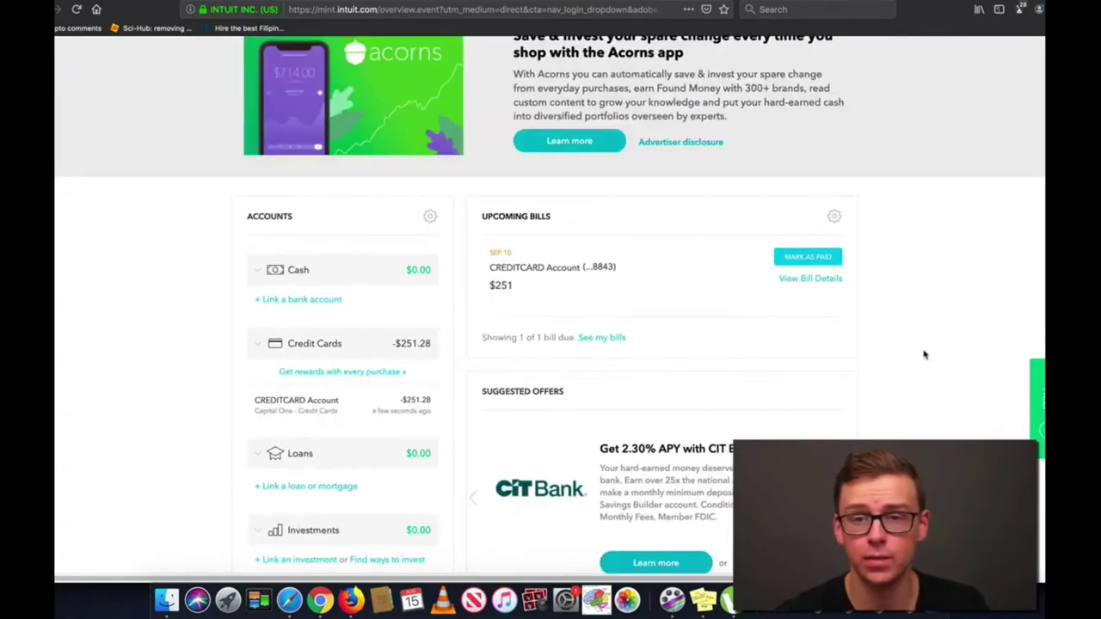
{"action": "scroll", "coordinate": [917, 339], "scroll_direction": "down", "scroll_amount": 1}
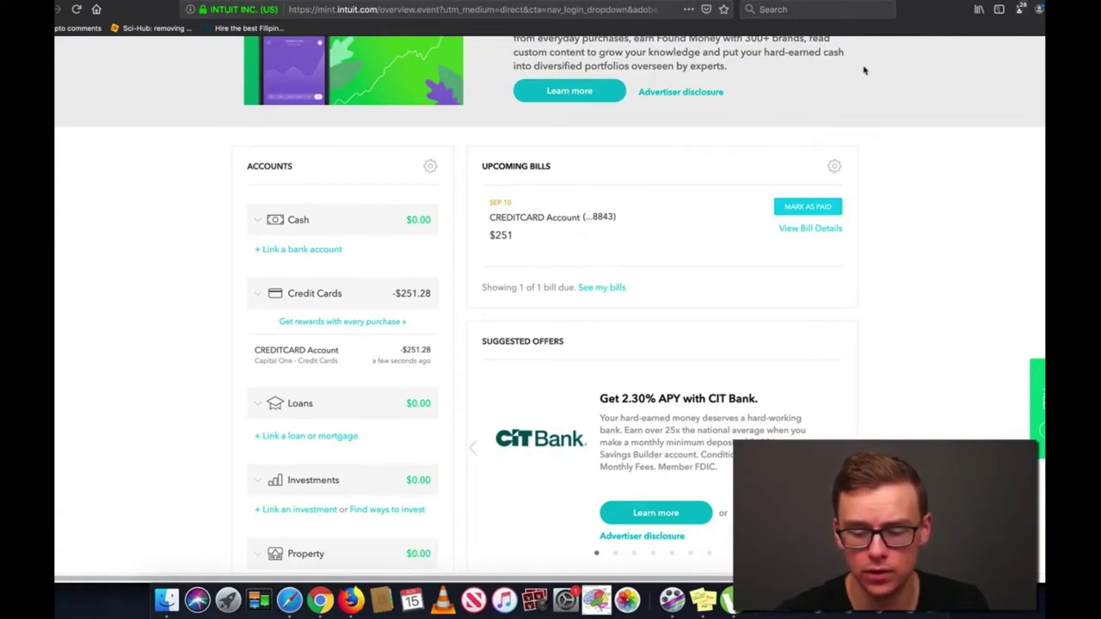
{"action": "scroll", "coordinate": [919, 306], "scroll_direction": "down", "scroll_amount": 6}
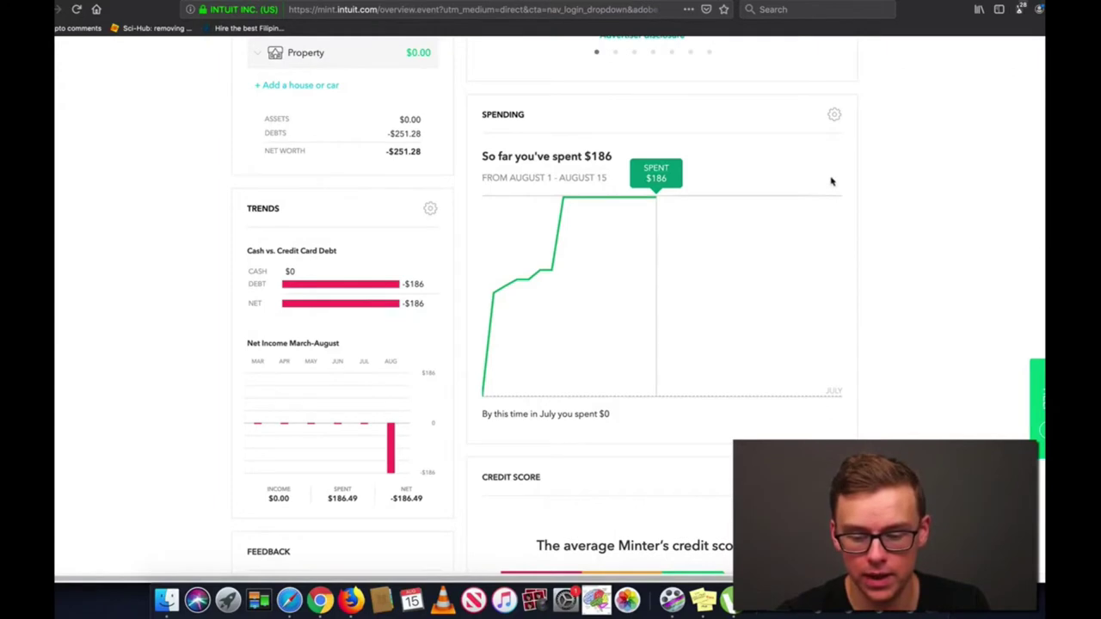
{"action": "scroll", "coordinate": [958, 295], "scroll_direction": "down", "scroll_amount": 5}
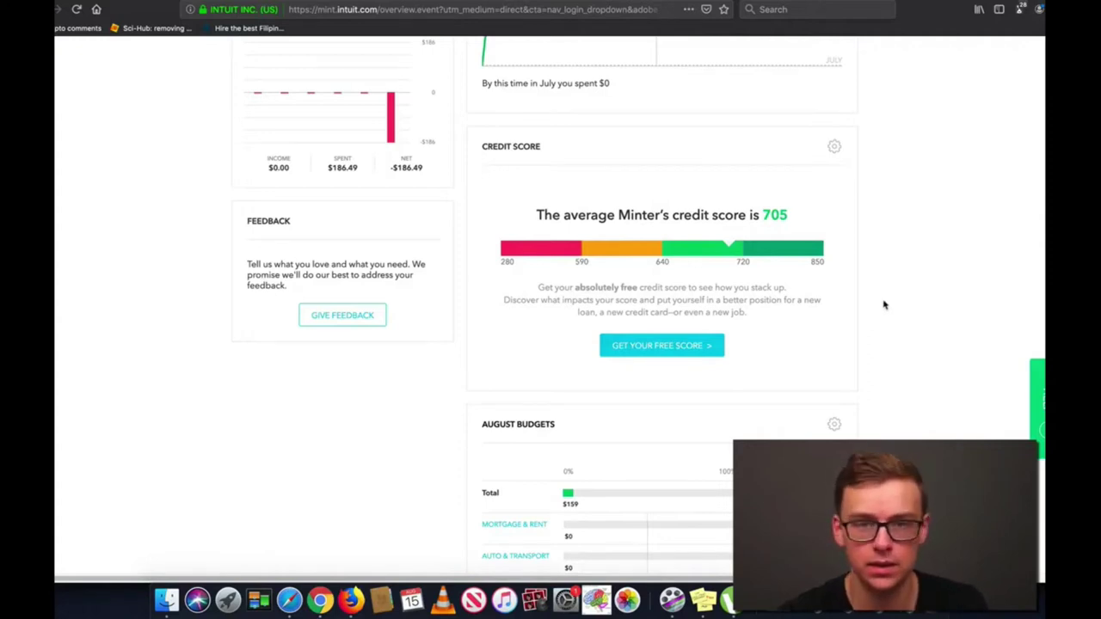
{"action": "scroll", "coordinate": [884, 305], "scroll_direction": "down", "scroll_amount": 5}
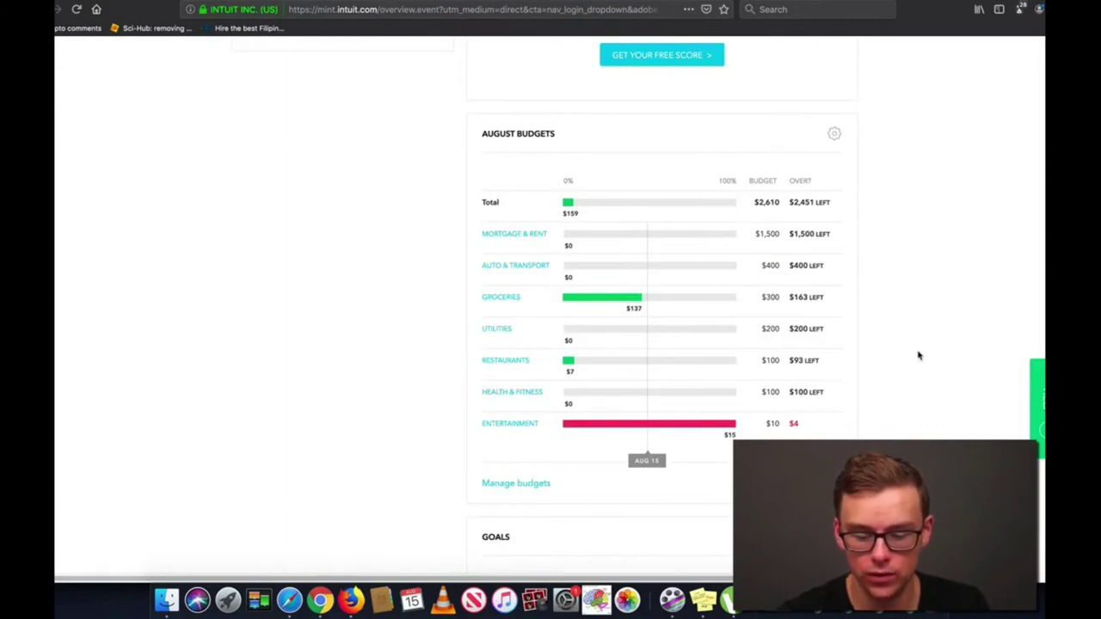
{"action": "scroll", "coordinate": [919, 361], "scroll_direction": "down", "scroll_amount": 5}
{"action": "scroll", "coordinate": [890, 344], "scroll_direction": "down", "scroll_amount": 4}
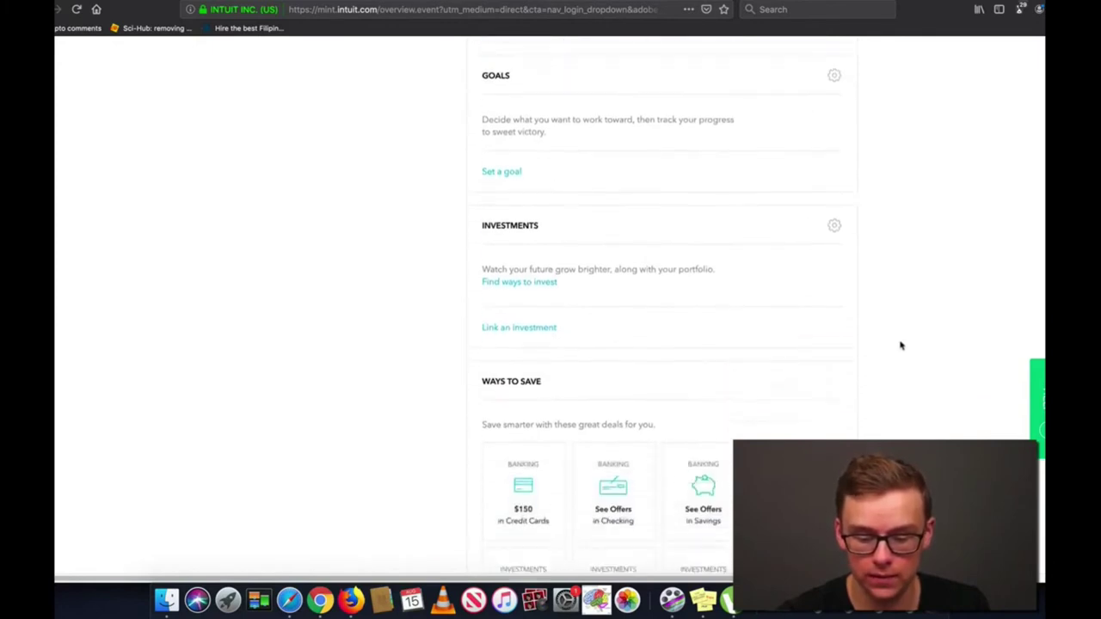
{"action": "scroll", "coordinate": [916, 357], "scroll_direction": "down", "scroll_amount": 2}
{"action": "scroll", "coordinate": [952, 231], "scroll_direction": "up", "scroll_amount": 2}
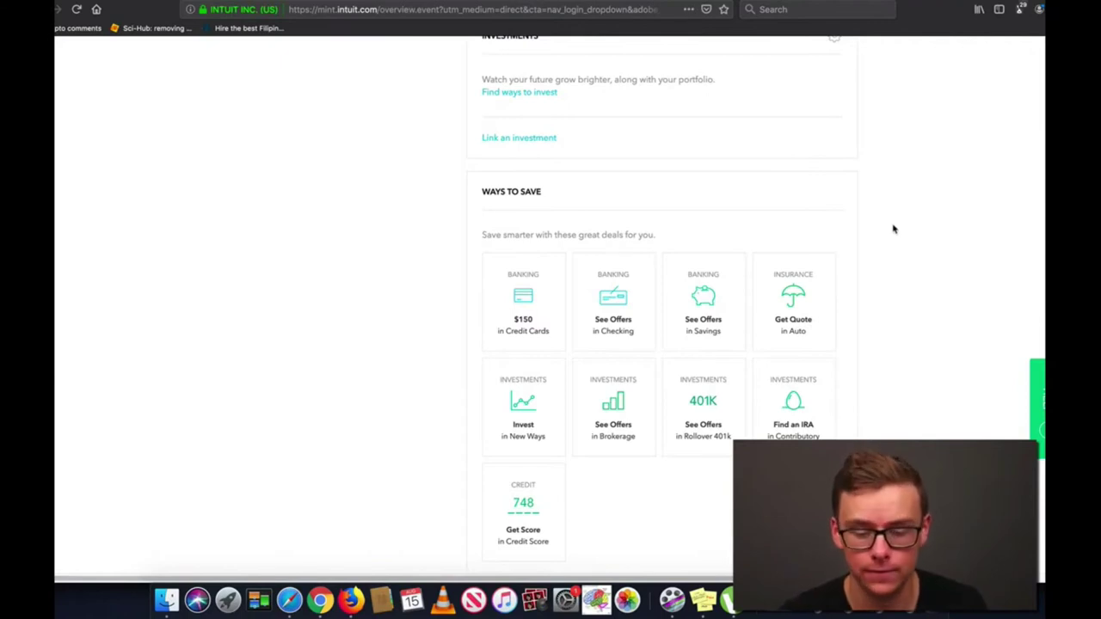
{"action": "scroll", "coordinate": [893, 229], "scroll_direction": "up", "scroll_amount": 20}
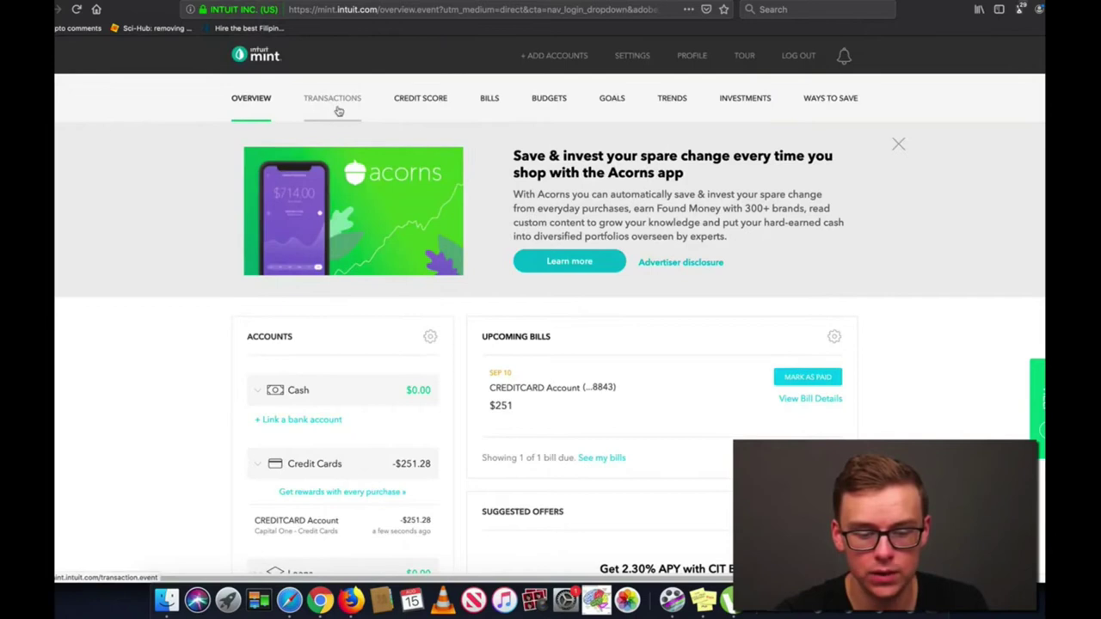
Step: Review the August 2019 Budgets page, where Entertainment is over budget at $15 of $10
{"action": "left_click", "coordinate": [551, 110]}
{"action": "scroll", "coordinate": [732, 253], "scroll_direction": "down", "scroll_amount": 3}
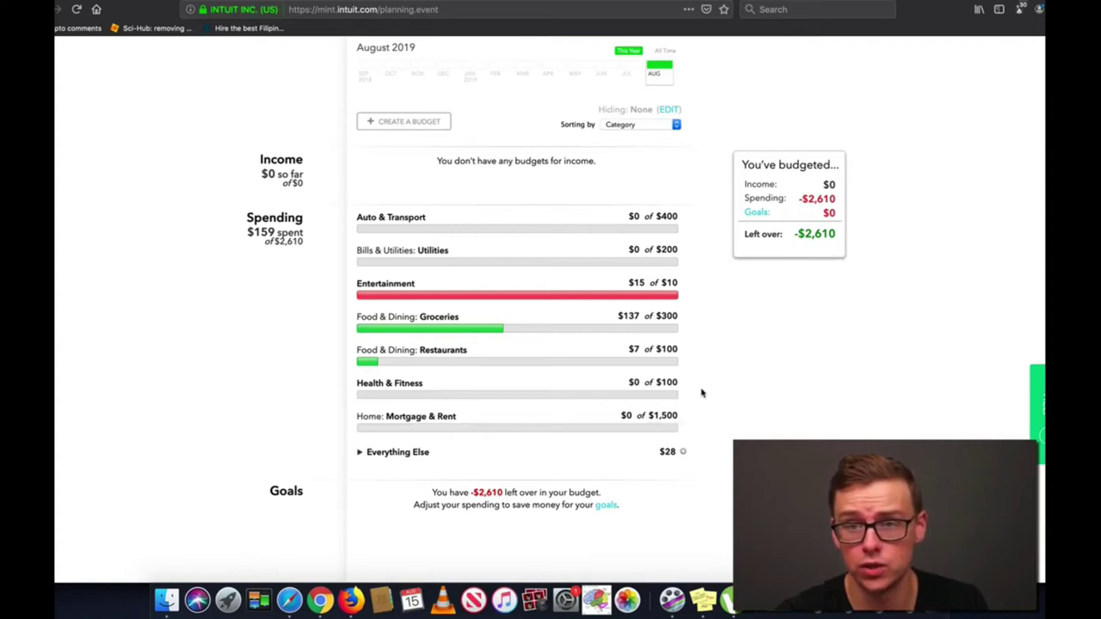
{"action": "scroll", "coordinate": [701, 394], "scroll_direction": "down", "scroll_amount": 1}
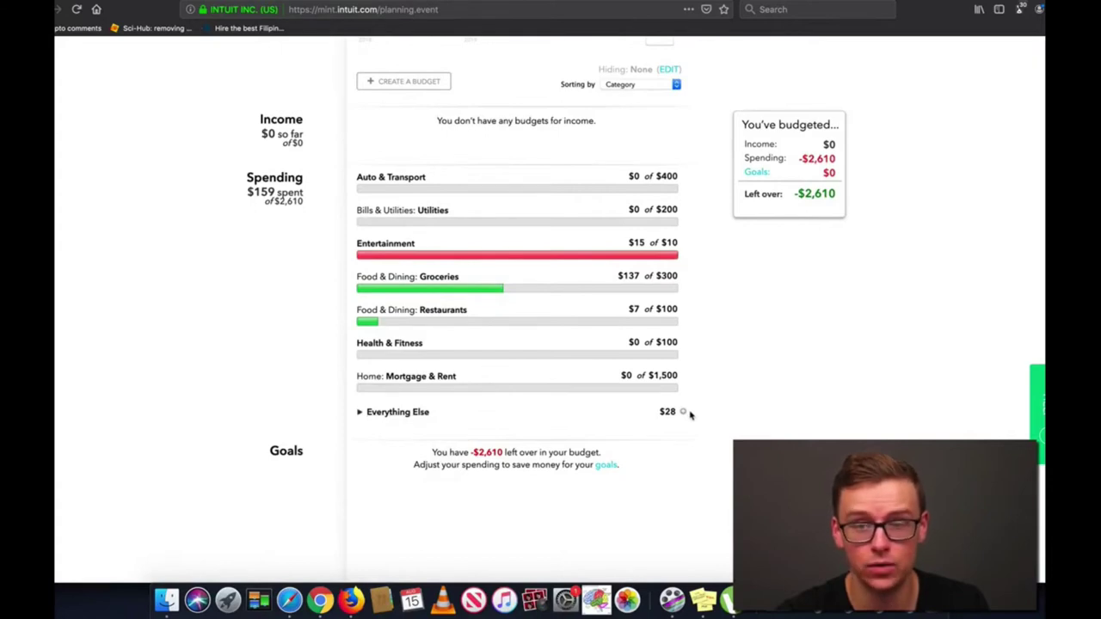
{"action": "scroll", "coordinate": [707, 353], "scroll_direction": "up", "scroll_amount": 2}
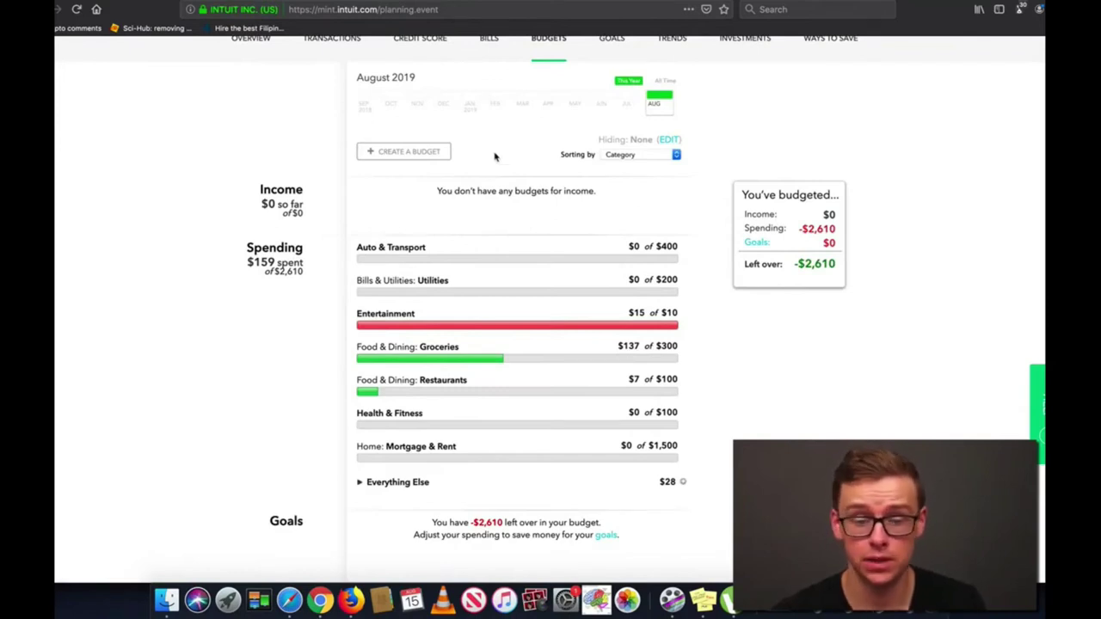
{"action": "left_click", "coordinate": [413, 153]}
Step: Create a $100 monthly budget for the Business Services category
{"action": "left_click", "coordinate": [370, 243]}
{"action": "left_click", "coordinate": [434, 243]}
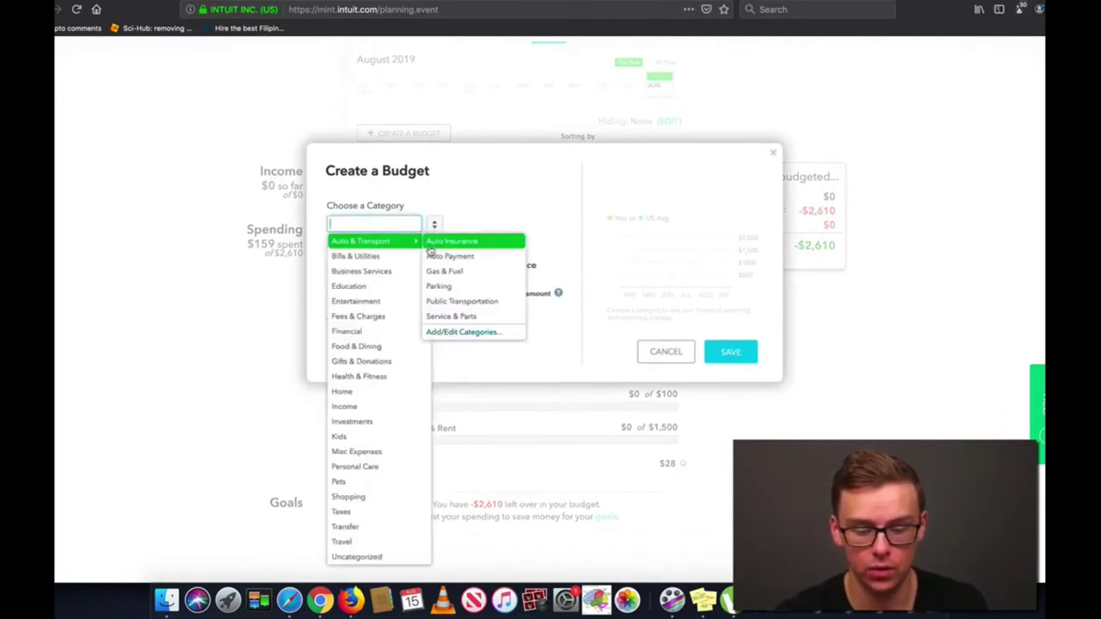
{"action": "mouse_move", "coordinate": [400, 269]}
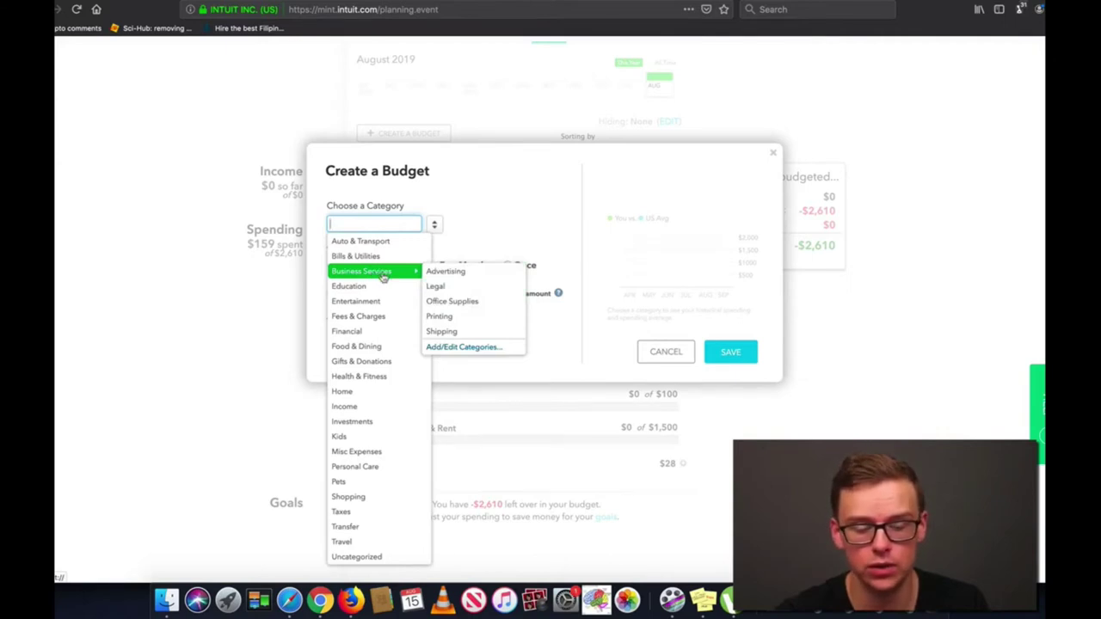
{"action": "left_click", "coordinate": [383, 273]}
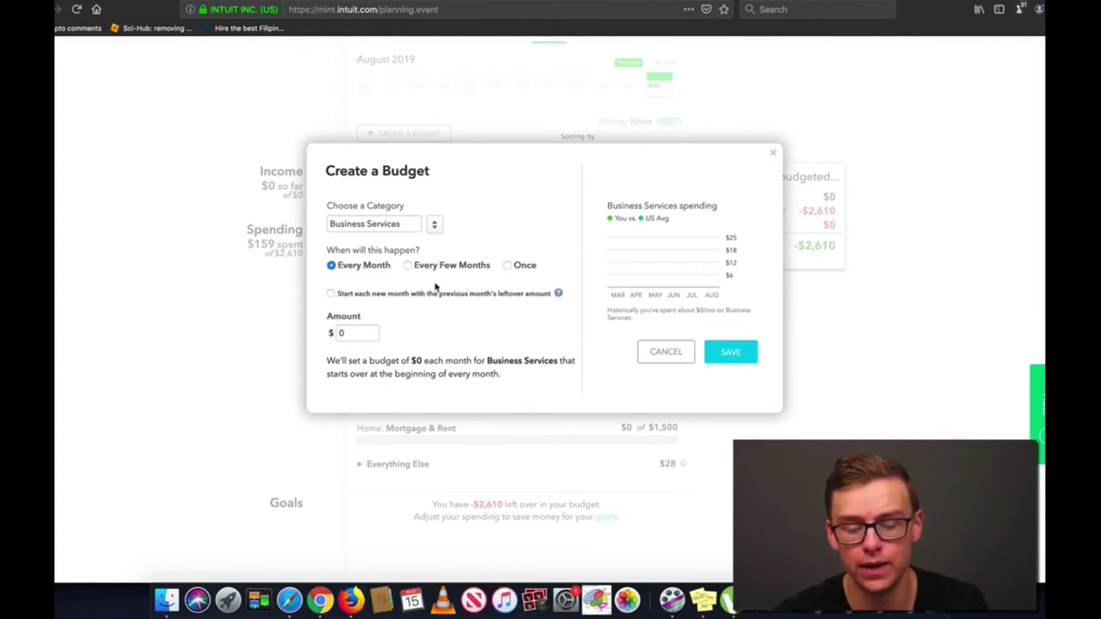
{"action": "left_click", "coordinate": [360, 333]}
{"action": "type", "text": "100"}
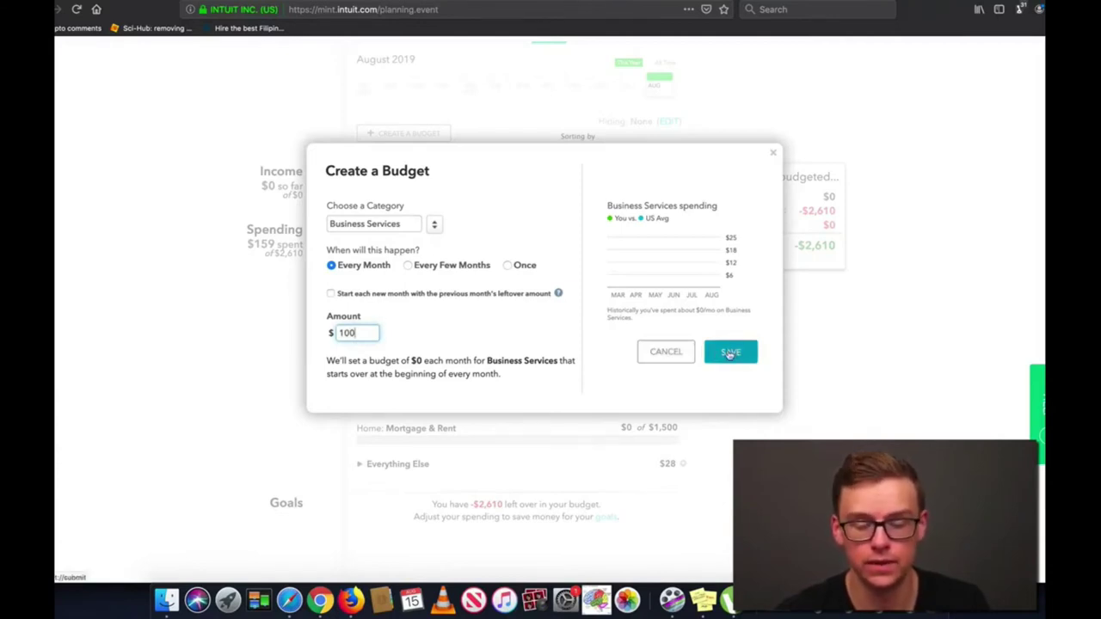
{"action": "left_click", "coordinate": [730, 353]}
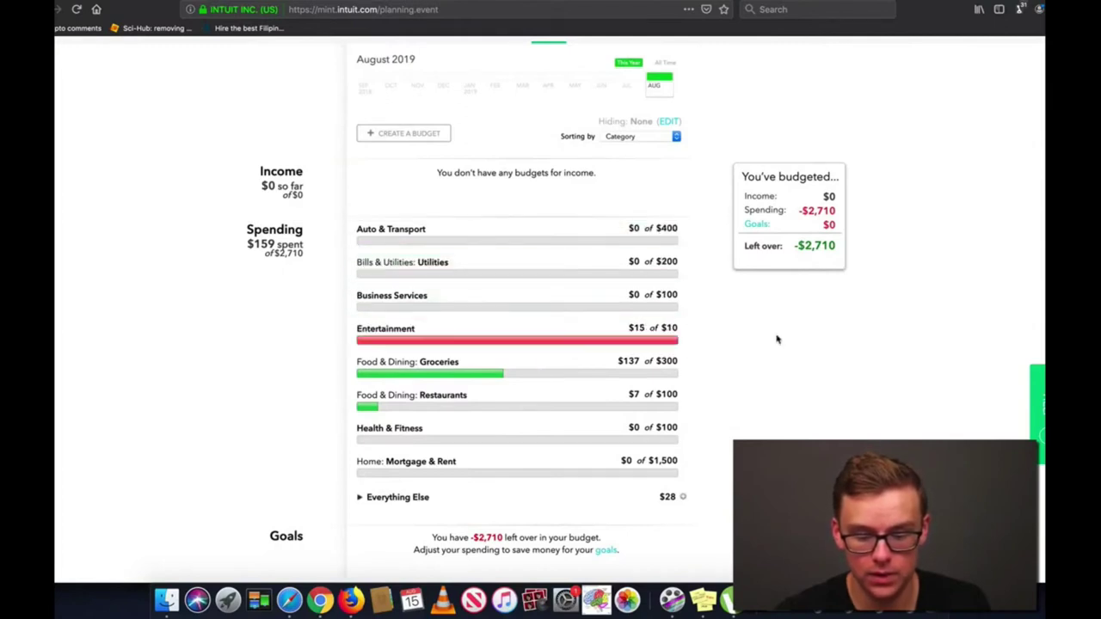
{"action": "scroll", "coordinate": [713, 356], "scroll_direction": "up", "scroll_amount": 1}
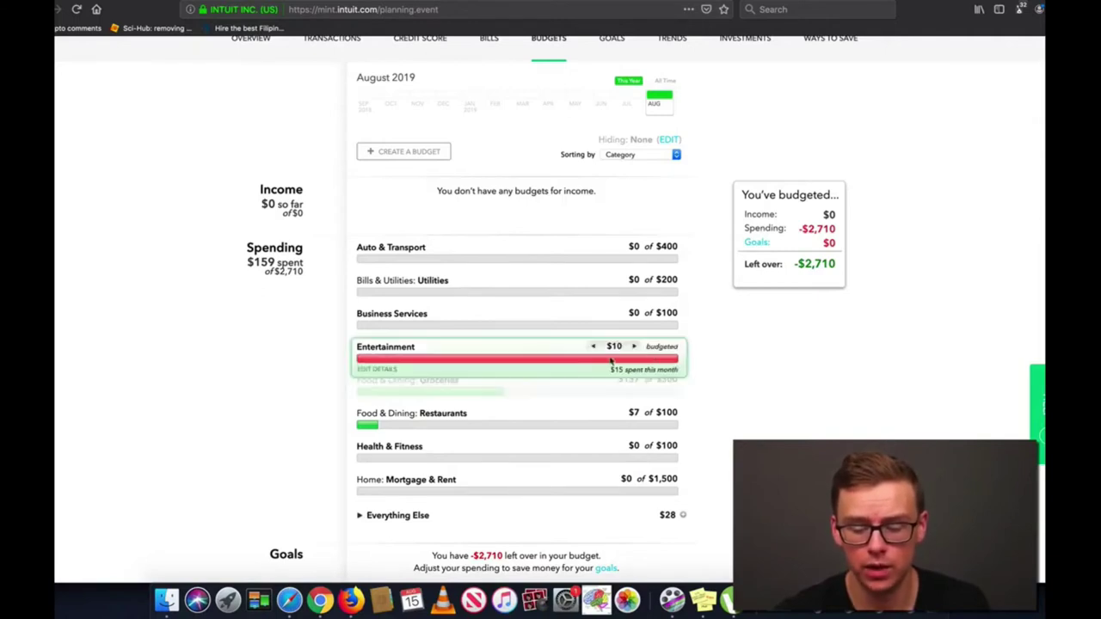
{"action": "mouse_move", "coordinate": [400, 359]}
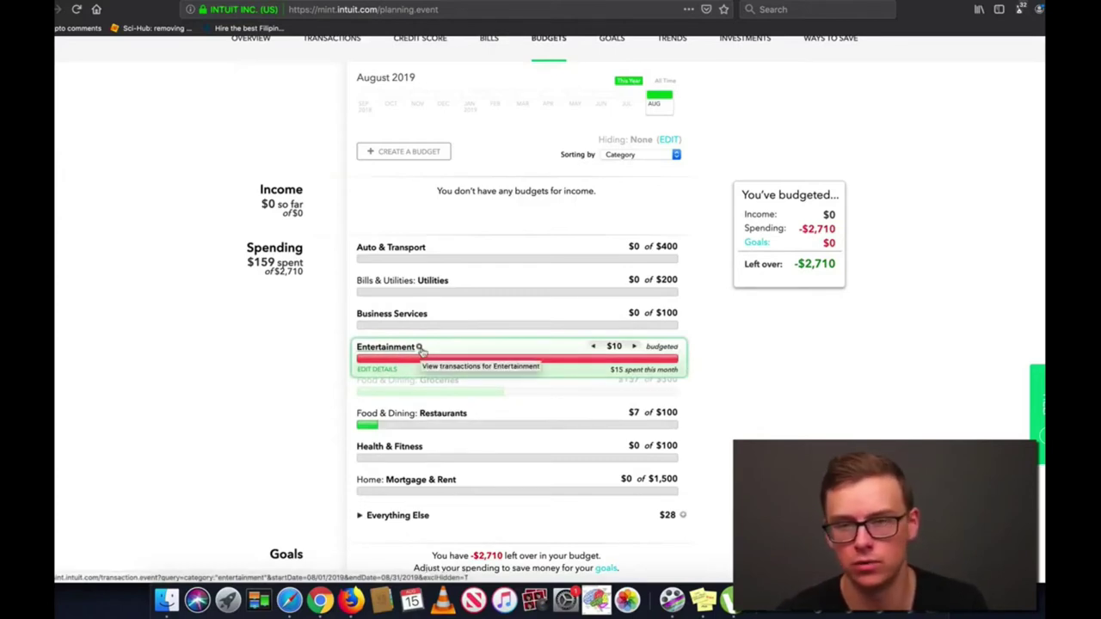
{"action": "scroll", "coordinate": [422, 351], "scroll_direction": "down", "scroll_amount": 2}
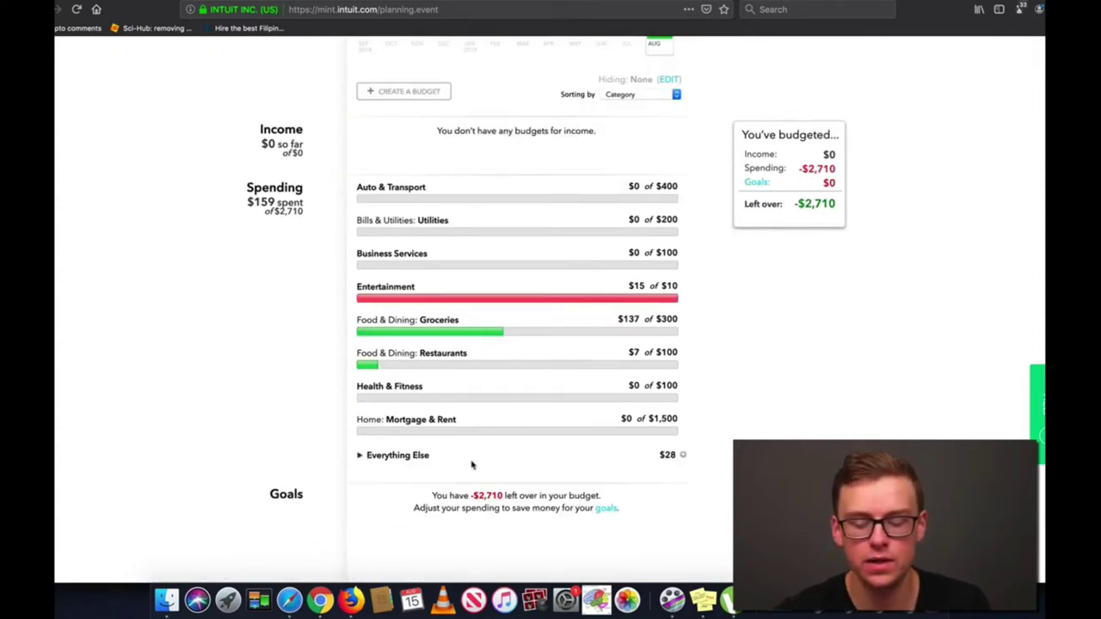
Step: Expand Everything Else and view the August Shopping transactions, showing the -$28.30 Amazon charge
{"action": "left_click", "coordinate": [403, 457]}
{"action": "scroll", "coordinate": [743, 391], "scroll_direction": "down", "scroll_amount": 1}
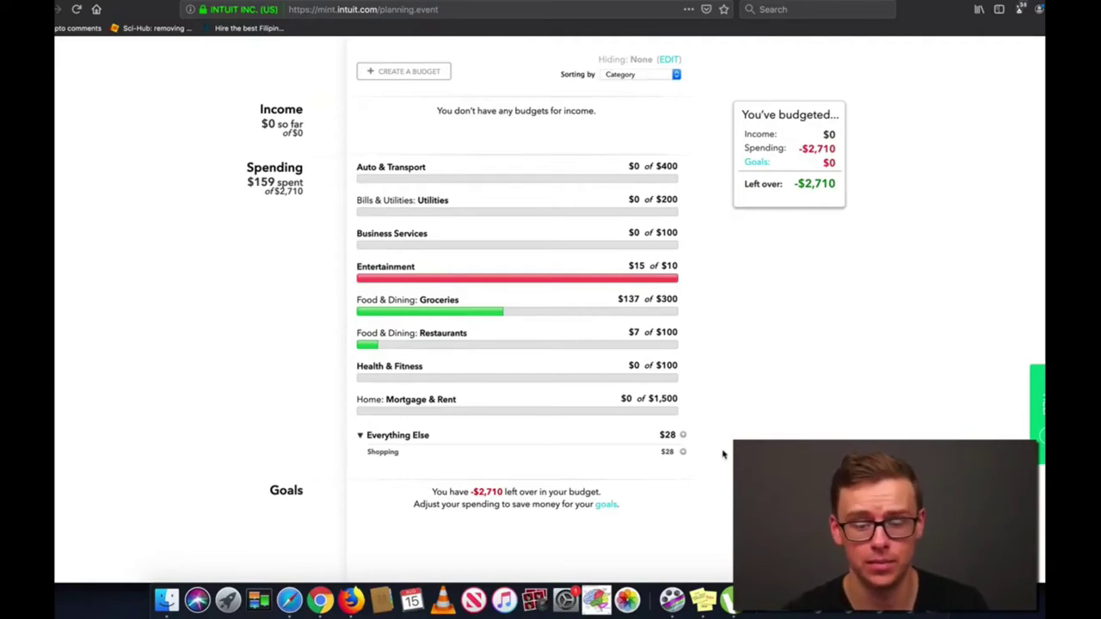
{"action": "left_click", "coordinate": [389, 454]}
Step: Recategorize the Aug 1 Amazon $28.30 purchase as Food & Dining > Groceries, then return to Budgets
{"action": "scroll", "coordinate": [559, 344], "scroll_direction": "down", "scroll_amount": 1}
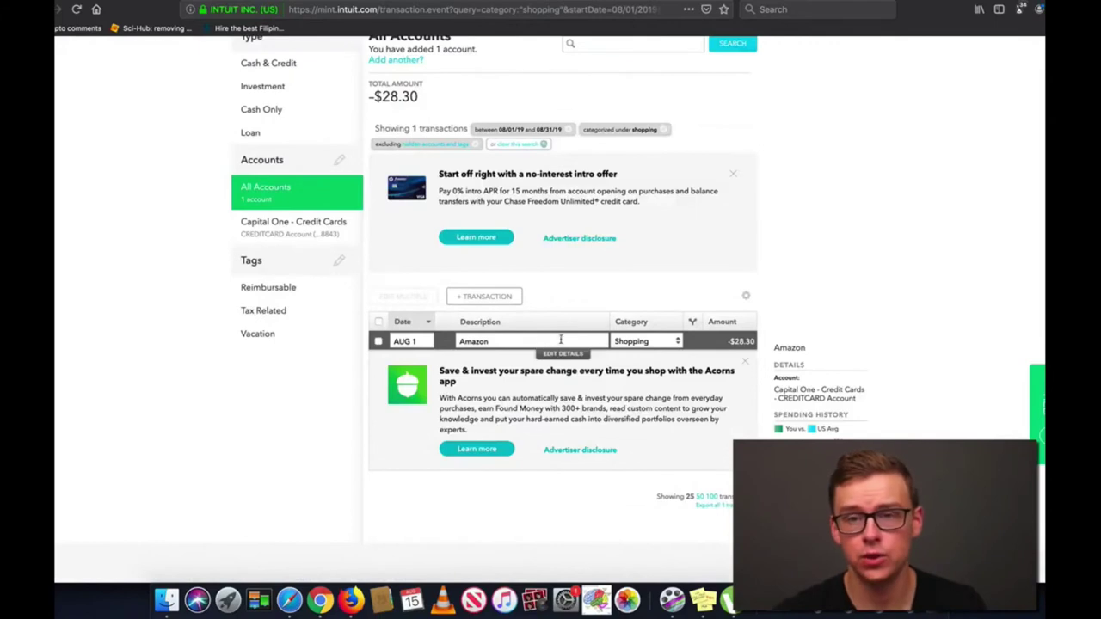
{"action": "left_click", "coordinate": [679, 343]}
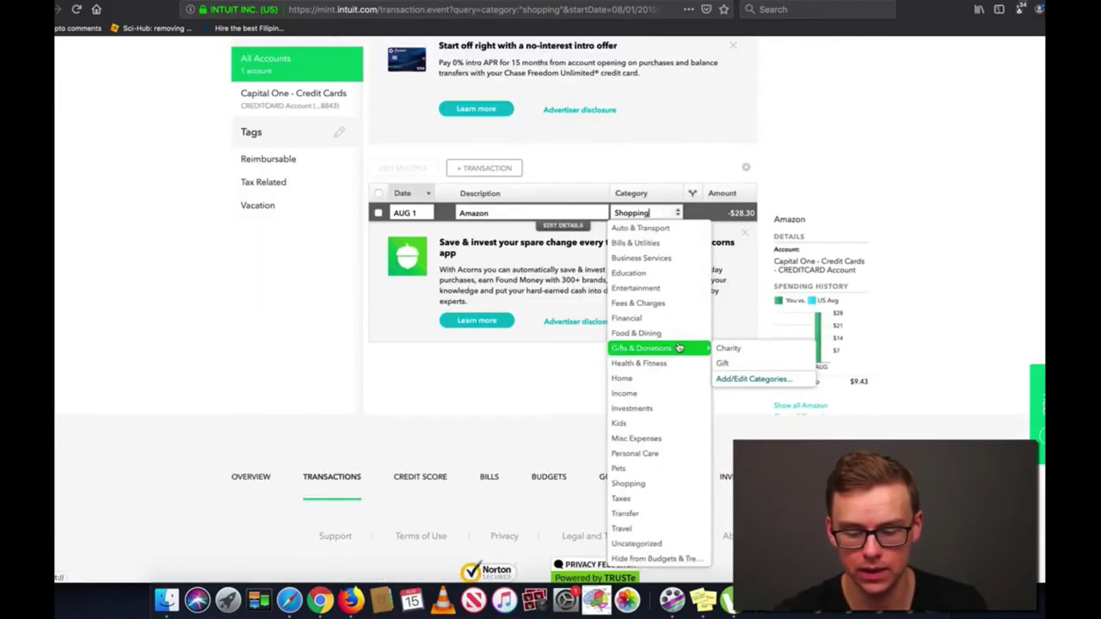
{"action": "mouse_move", "coordinate": [668, 335]}
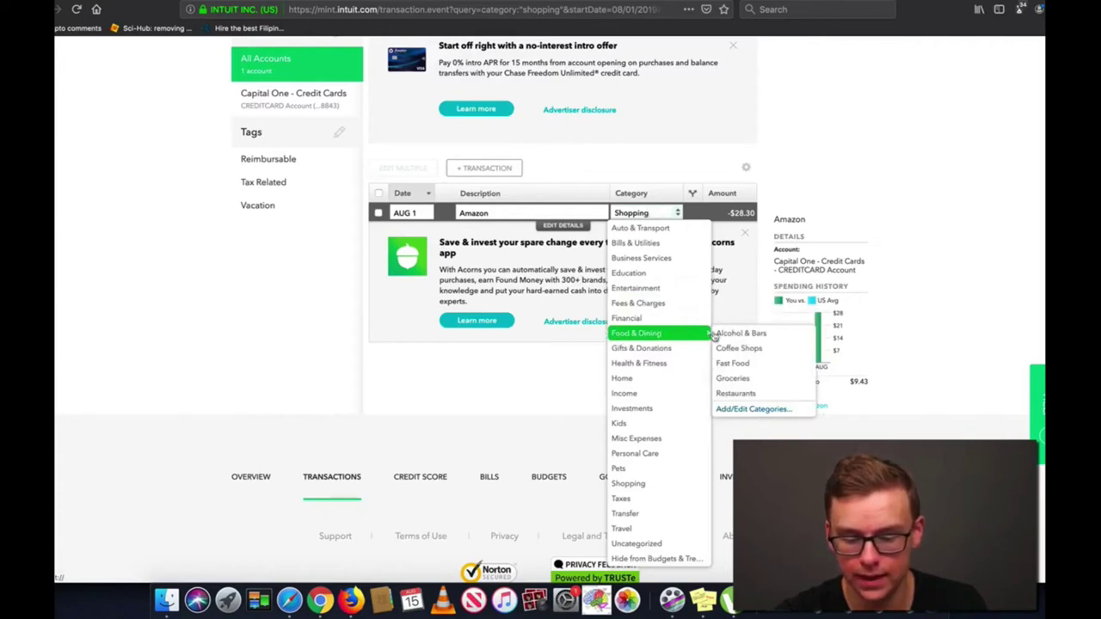
{"action": "left_click", "coordinate": [738, 381]}
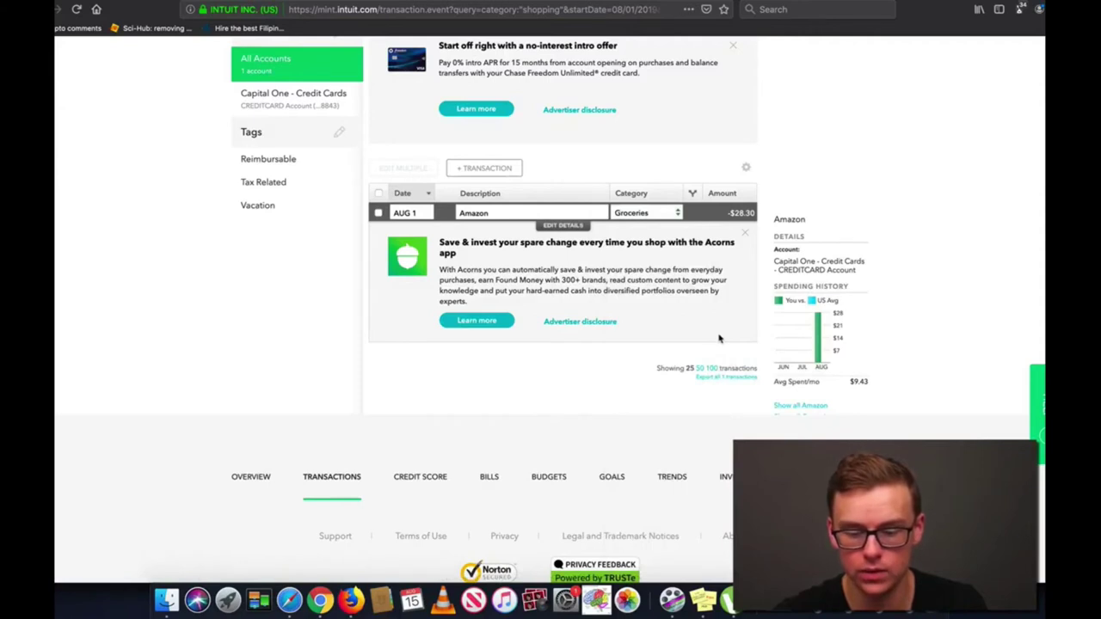
{"action": "scroll", "coordinate": [719, 339], "scroll_direction": "up", "scroll_amount": 5}
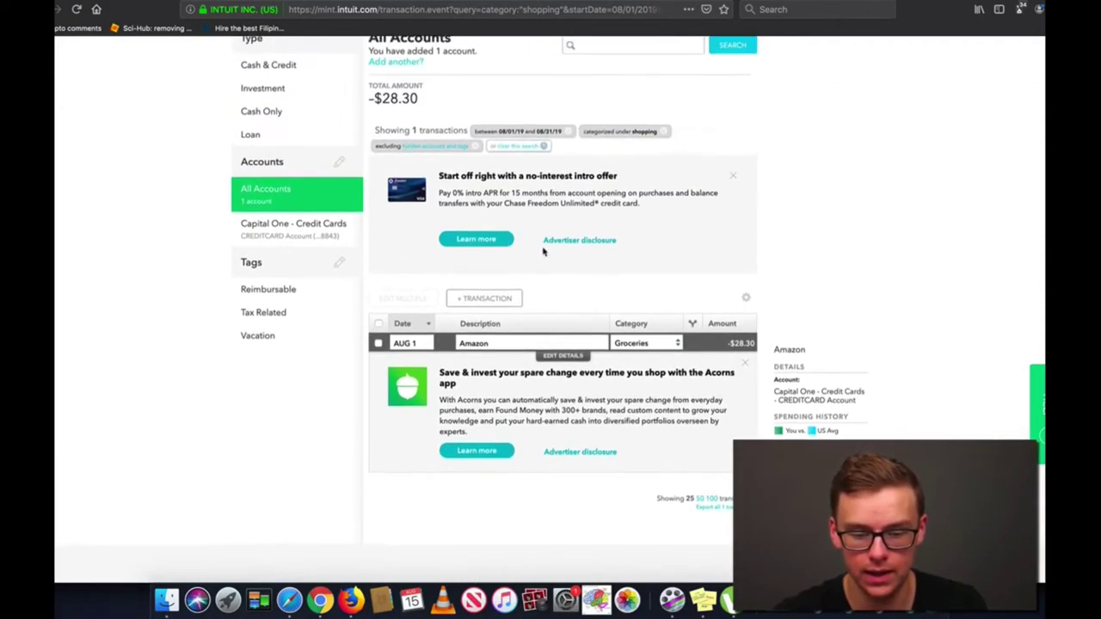
{"action": "left_click", "coordinate": [545, 98]}
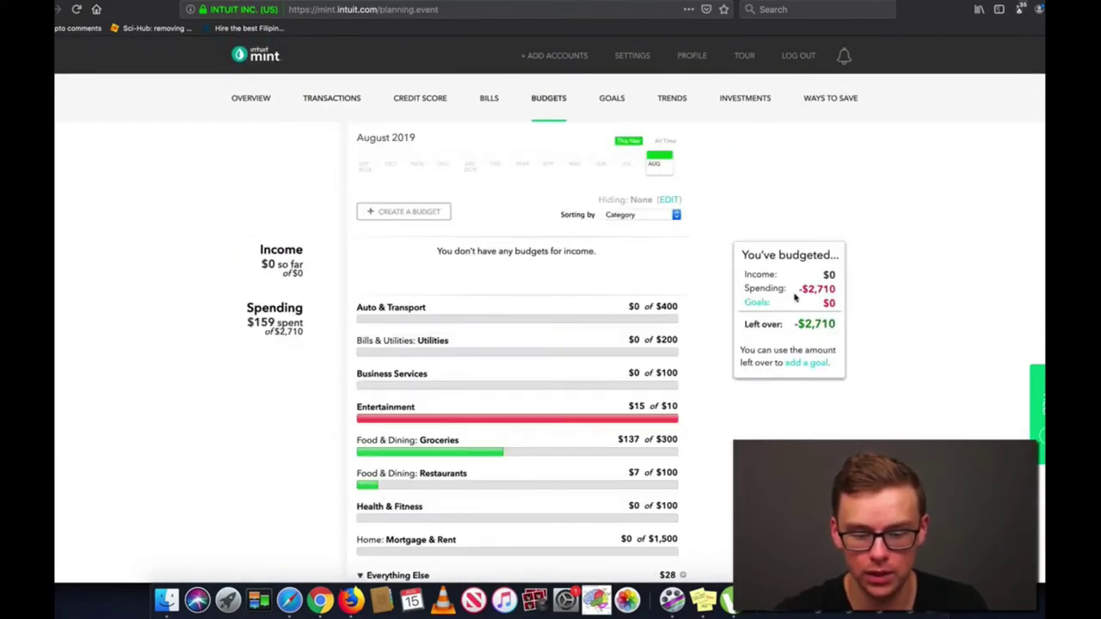
Step: Expand and then collapse the Entertainment budget's inline editor
{"action": "scroll", "coordinate": [795, 333], "scroll_direction": "down", "scroll_amount": 2}
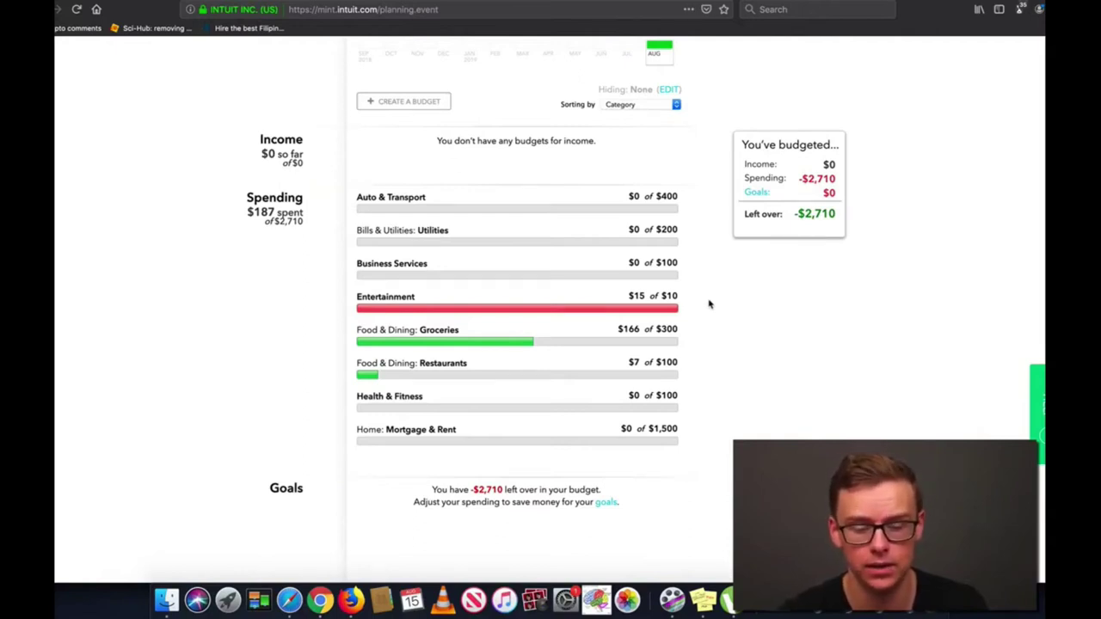
{"action": "left_click", "coordinate": [533, 304]}
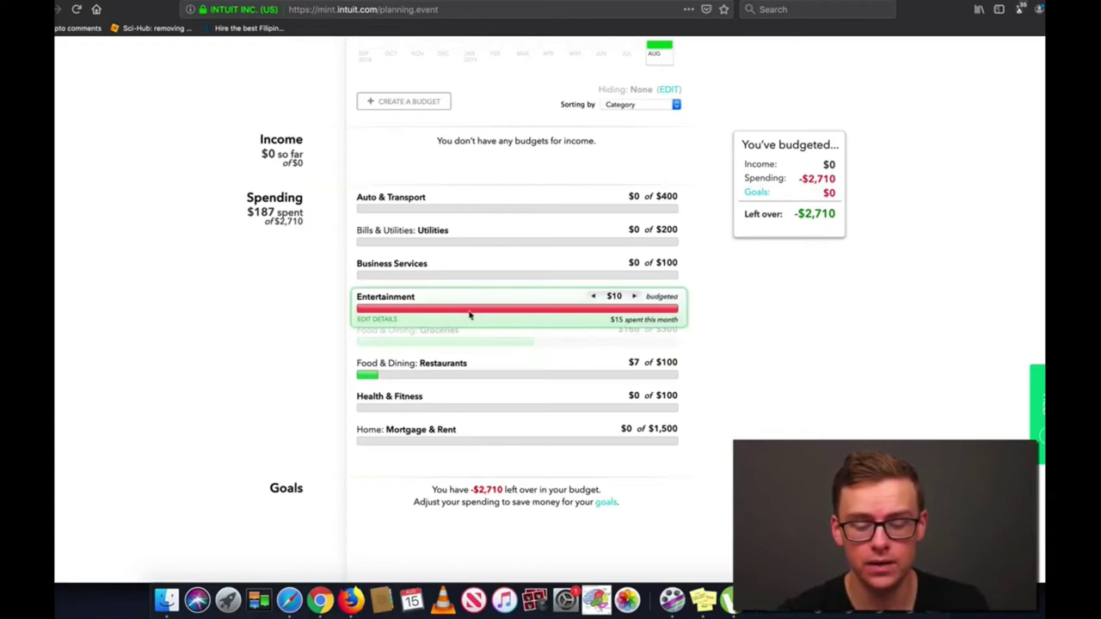
{"action": "left_click", "coordinate": [778, 318]}
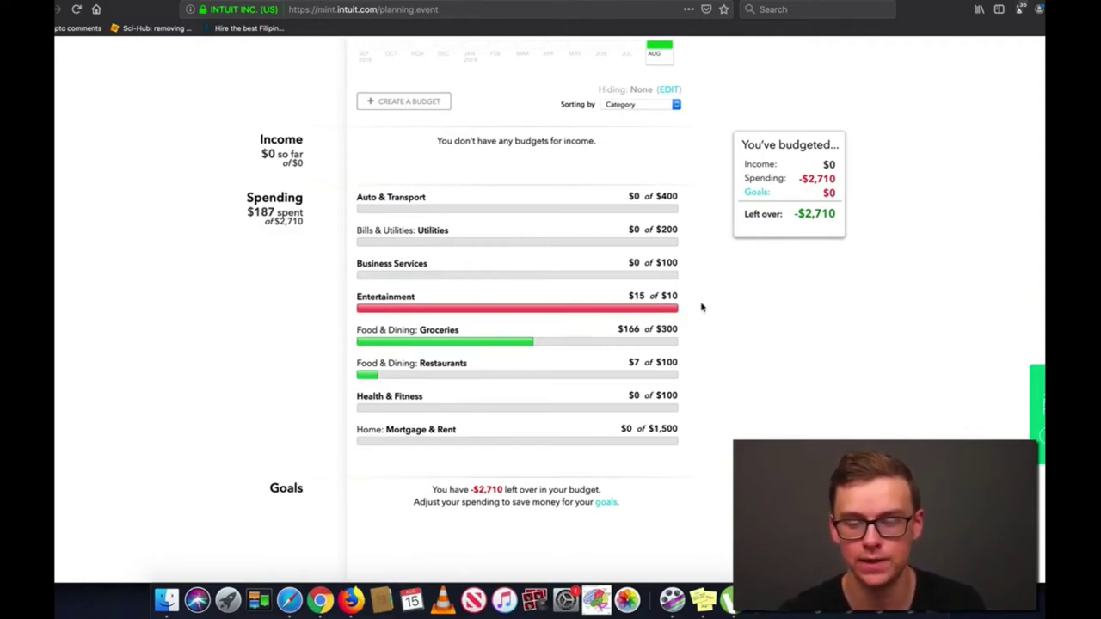
{"action": "left_click", "coordinate": [423, 311]}
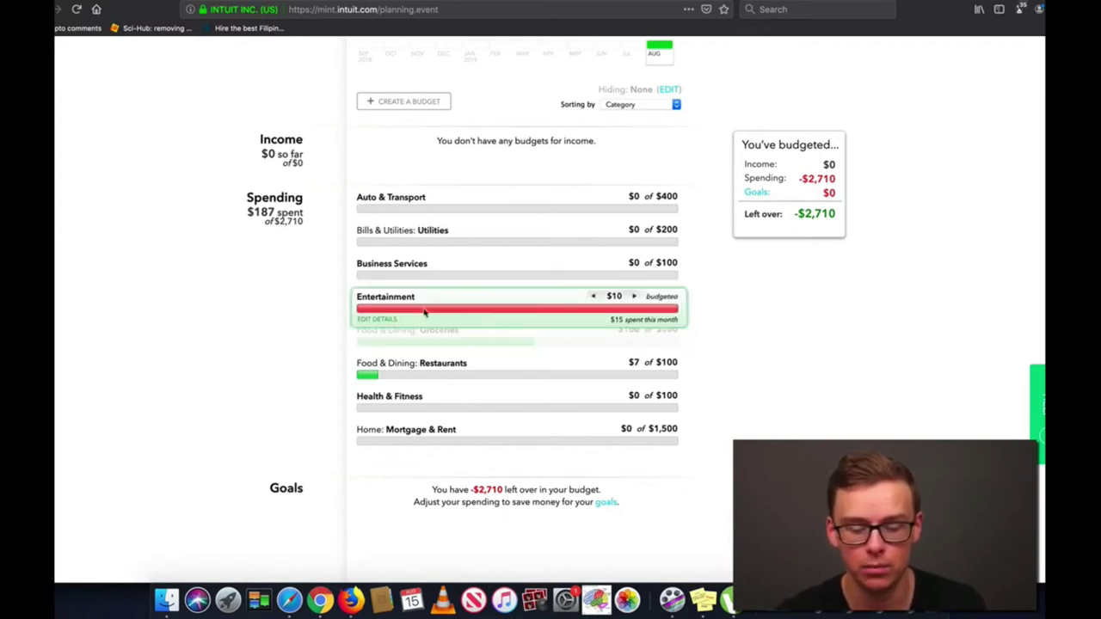
{"action": "left_click", "coordinate": [376, 322]}
{"action": "double_click", "coordinate": [360, 331]}
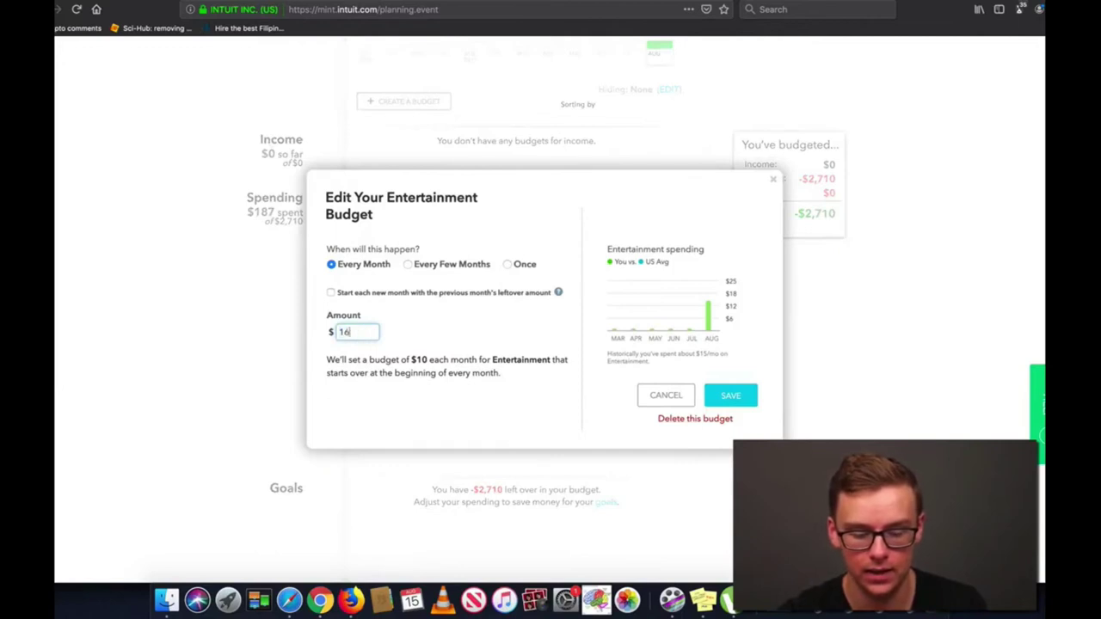
{"action": "left_click", "coordinate": [736, 397]}
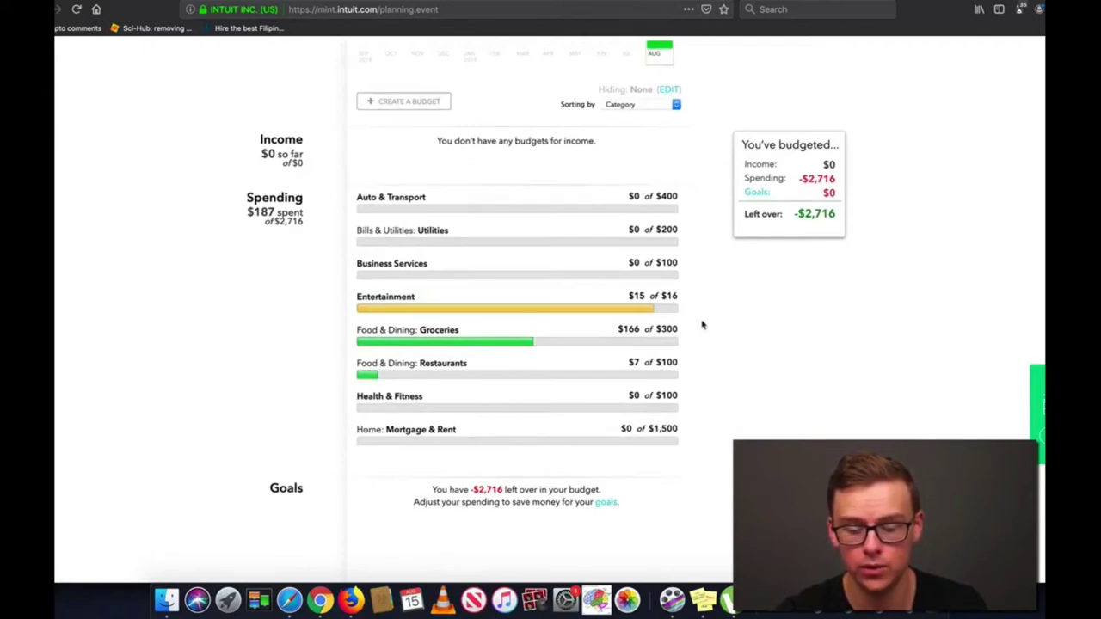
{"action": "left_click", "coordinate": [389, 320]}
{"action": "left_click", "coordinate": [378, 319]}
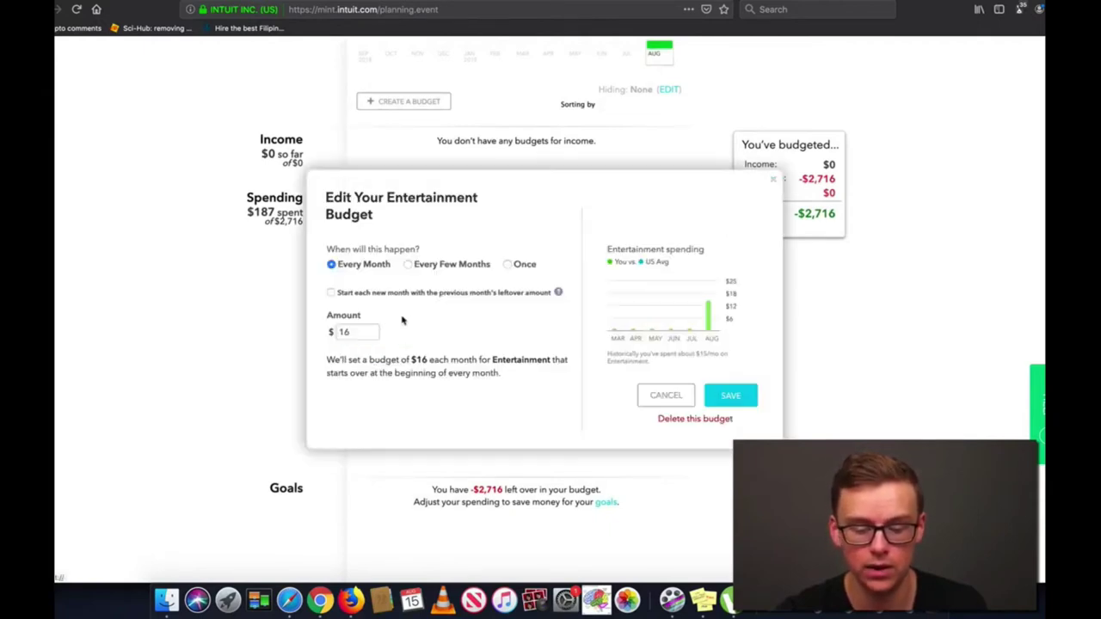
{"action": "double_click", "coordinate": [346, 333]}
{"action": "type", "text": "10"}
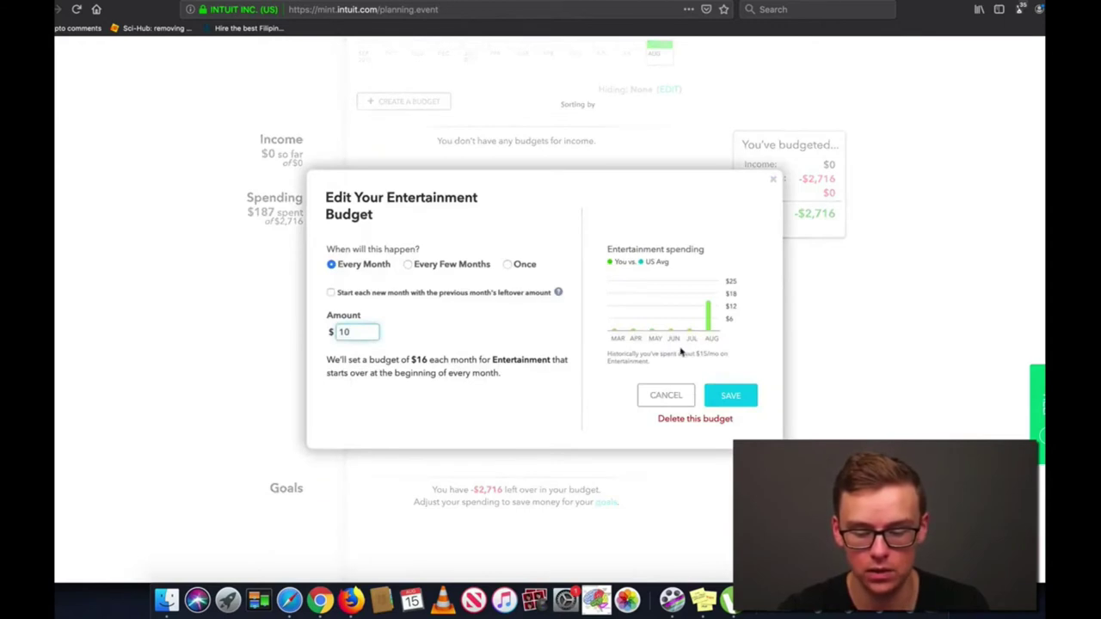
{"action": "left_click", "coordinate": [730, 395]}
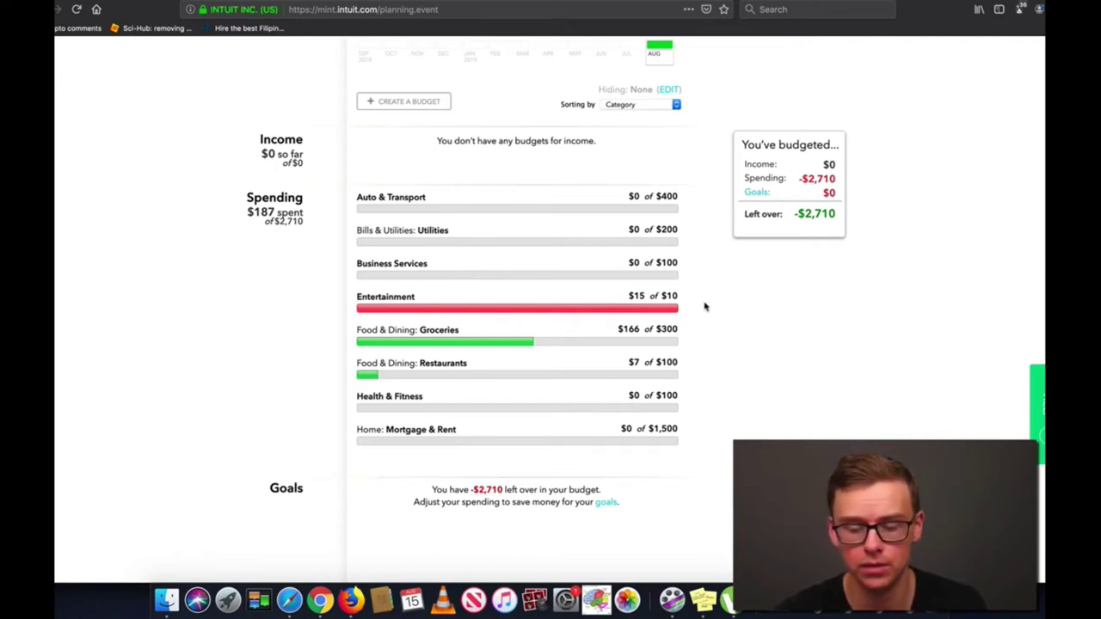
{"action": "left_click", "coordinate": [671, 306]}
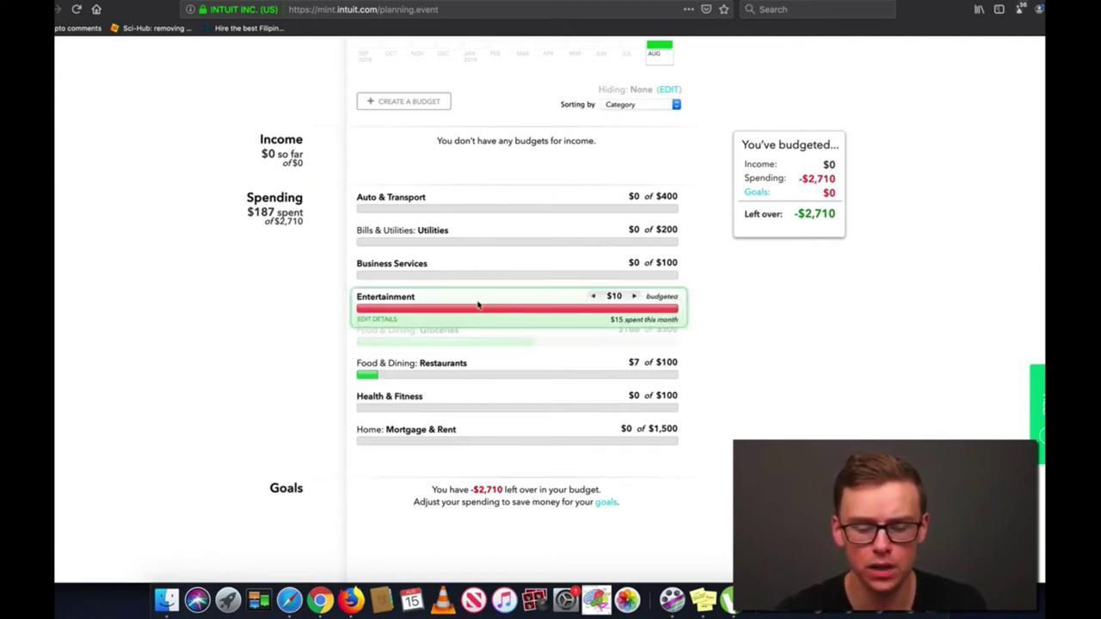
{"action": "left_click", "coordinate": [382, 304]}
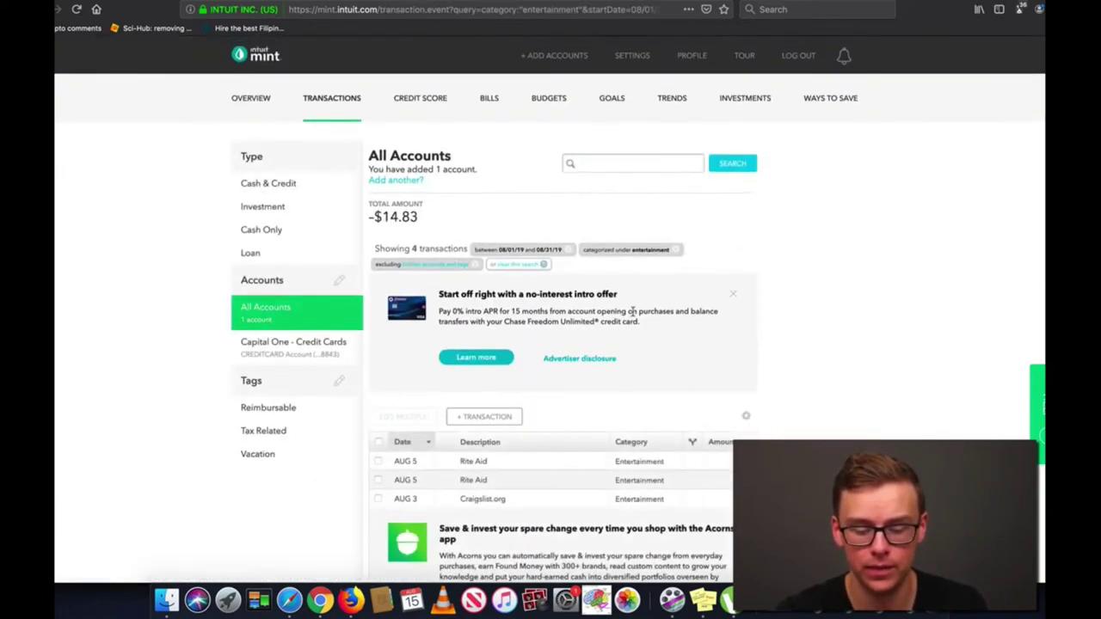
{"action": "scroll", "coordinate": [633, 314], "scroll_direction": "down", "scroll_amount": 2}
{"action": "scroll", "coordinate": [633, 316], "scroll_direction": "down", "scroll_amount": 3}
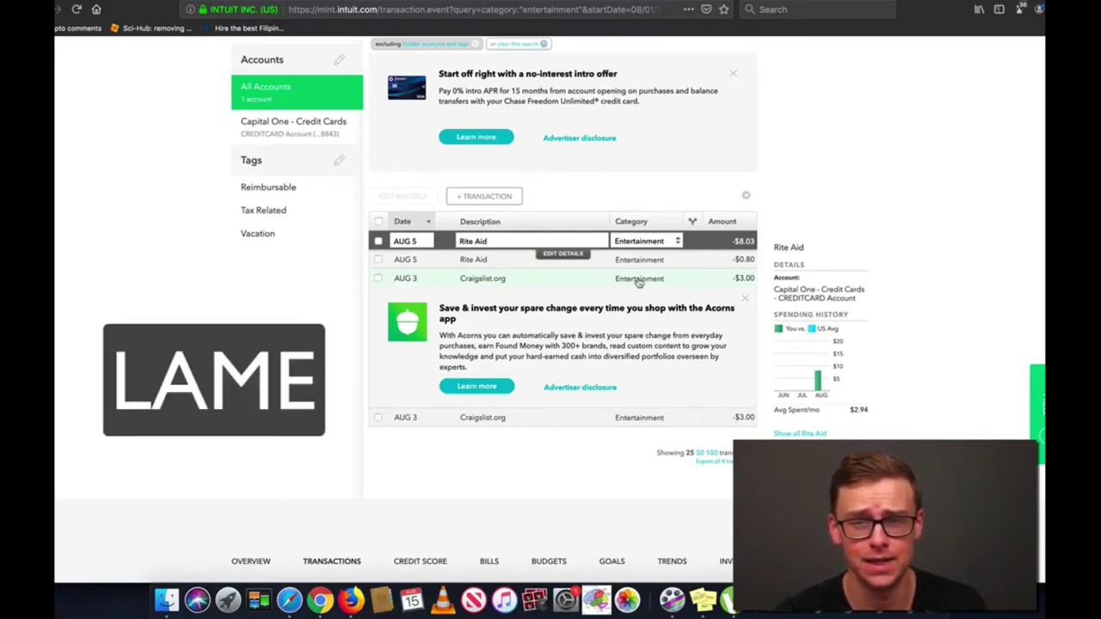
{"action": "scroll", "coordinate": [689, 271], "scroll_direction": "up", "scroll_amount": 1}
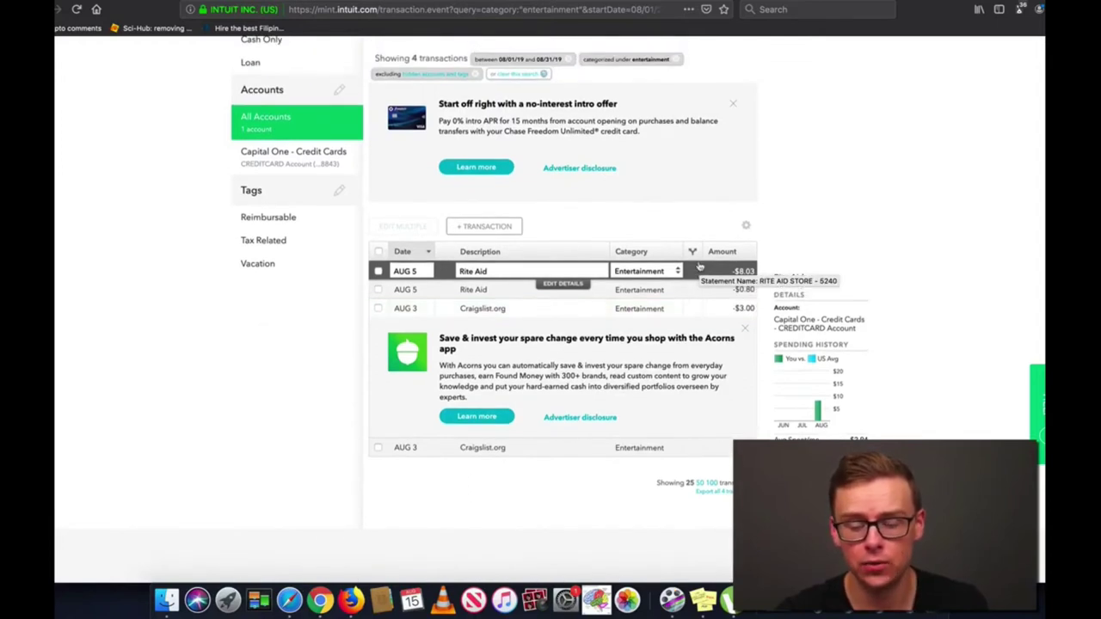
{"action": "scroll", "coordinate": [712, 263], "scroll_direction": "down", "scroll_amount": 1}
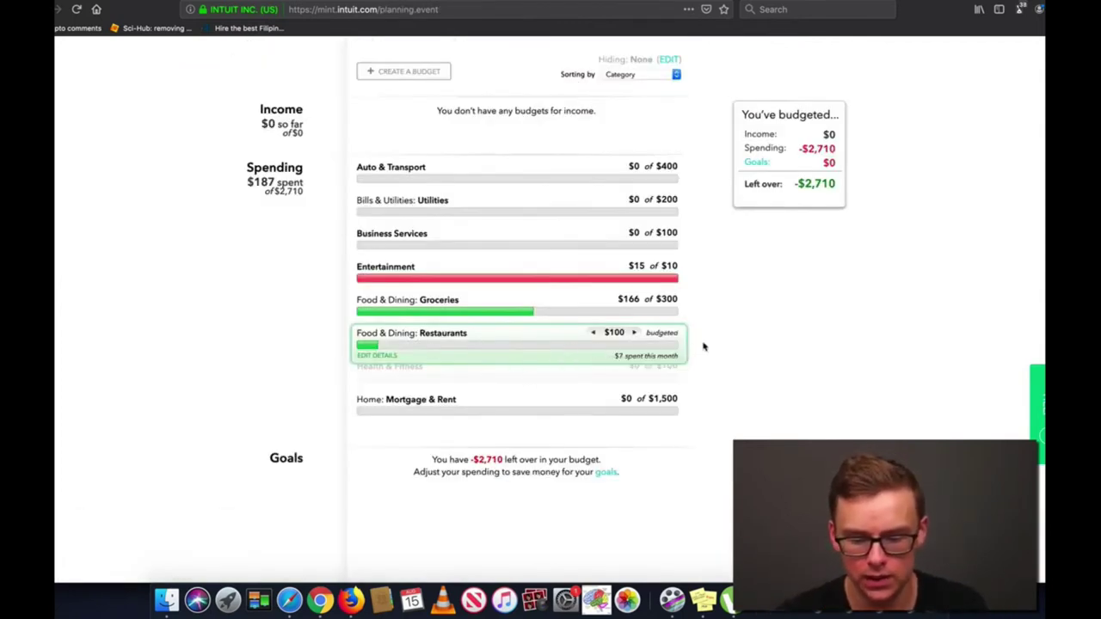
{"action": "left_click", "coordinate": [441, 339]}
{"action": "scroll", "coordinate": [754, 307], "scroll_direction": "down", "scroll_amount": 3}
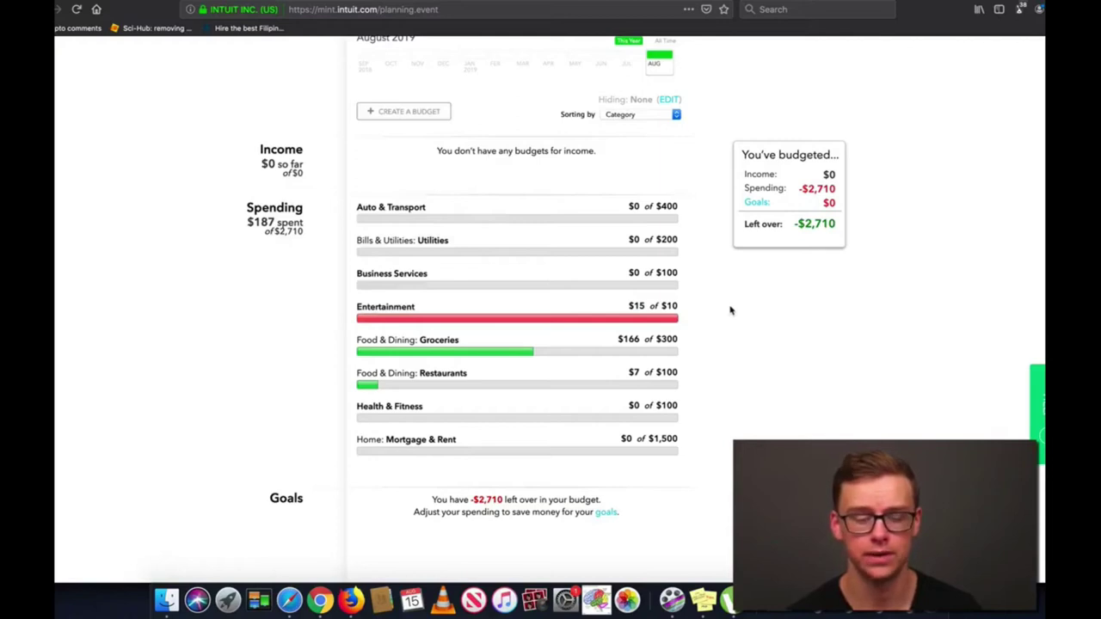
{"action": "scroll", "coordinate": [730, 310], "scroll_direction": "up", "scroll_amount": 2}
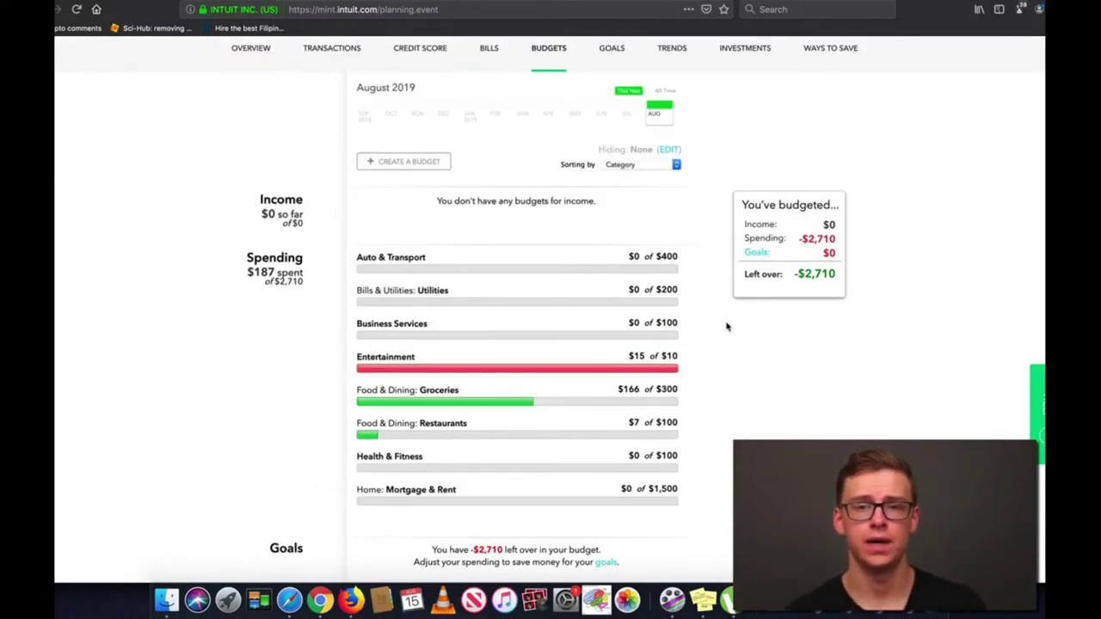